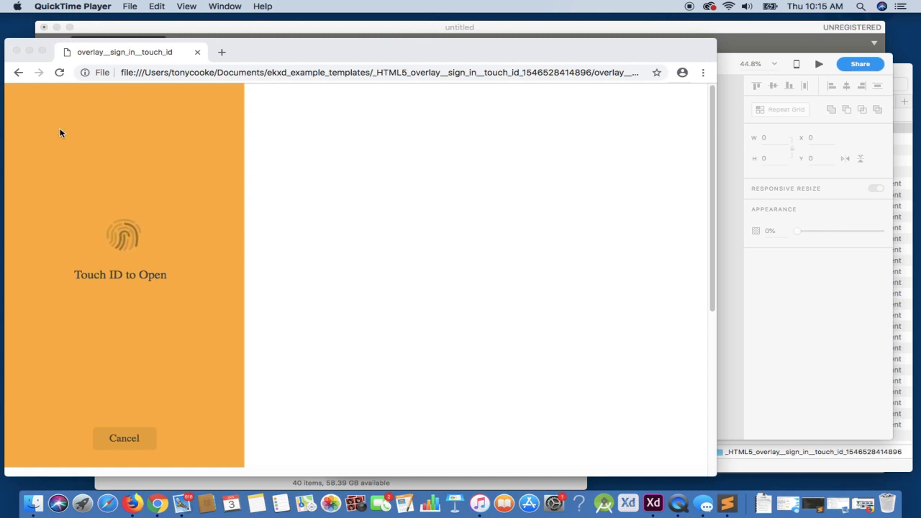
# Bring the exported overlay preview forward in Chrome and let it play to the 'Signing in…' spinner.
pyautogui.click(17, 78)
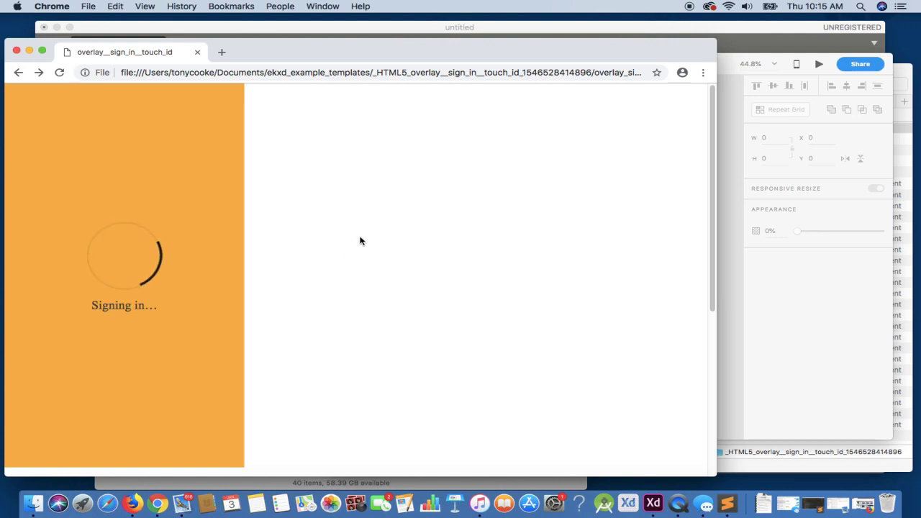
# Close the old overlay preview tab and collapse the _HTML5_overlay folder in Finder.
pyautogui.click(221, 52)
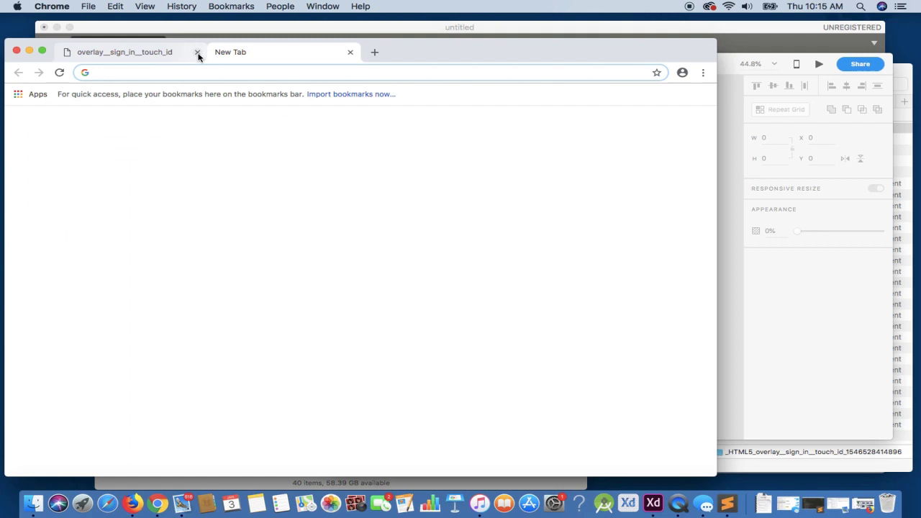
pyautogui.click(197, 52)
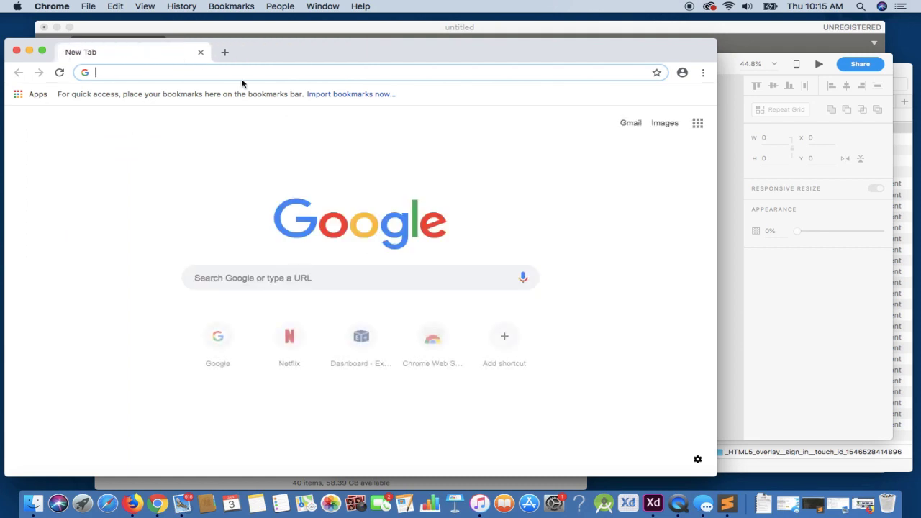
pyautogui.click(849, 468)
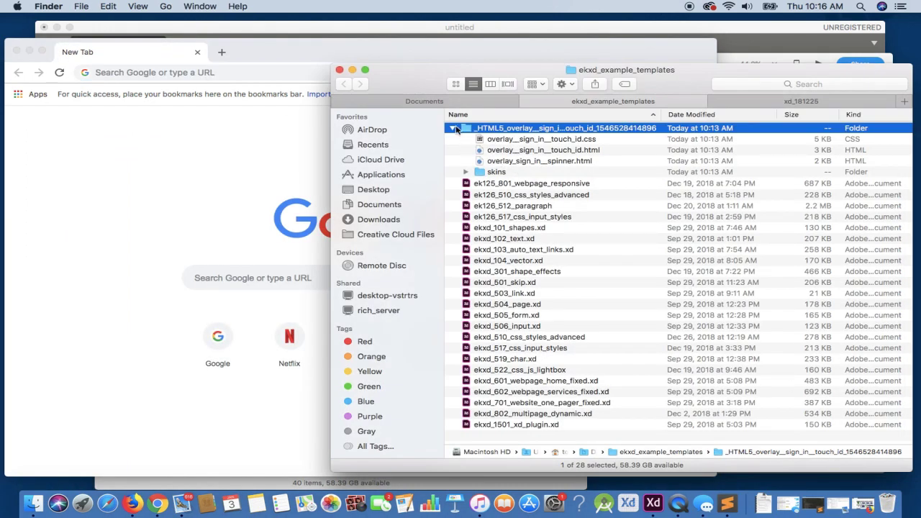
pyautogui.click(453, 128)
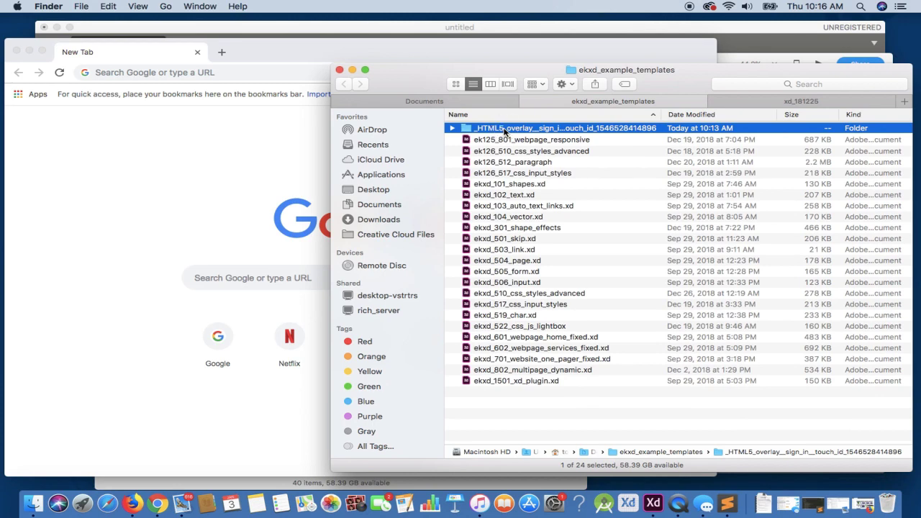
# Move the _HTML5_overlay__sign_in__touch_id folder to the Trash.
pyautogui.click(506, 132)
pyautogui.rightClick(495, 131)
pyautogui.click(478, 130)
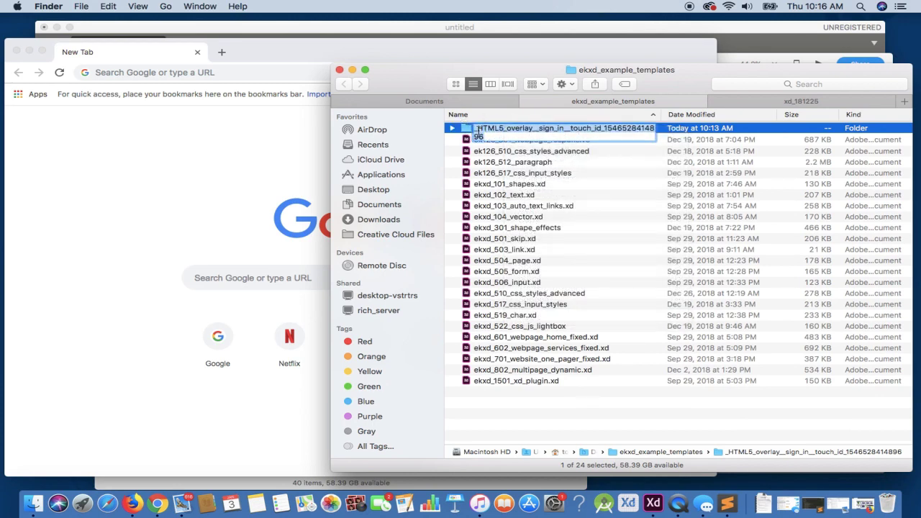
pyautogui.click(471, 173)
pyautogui.click(499, 129)
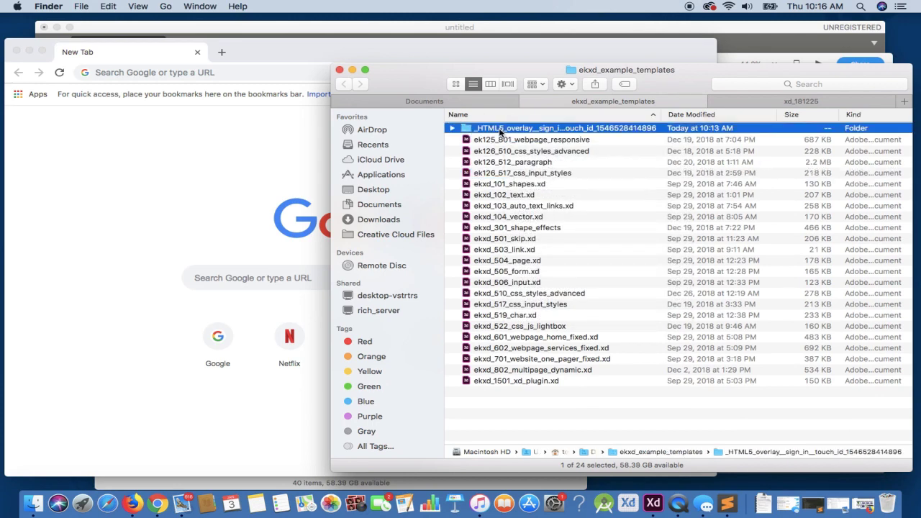
pyautogui.rightClick(500, 129)
pyautogui.click(523, 153)
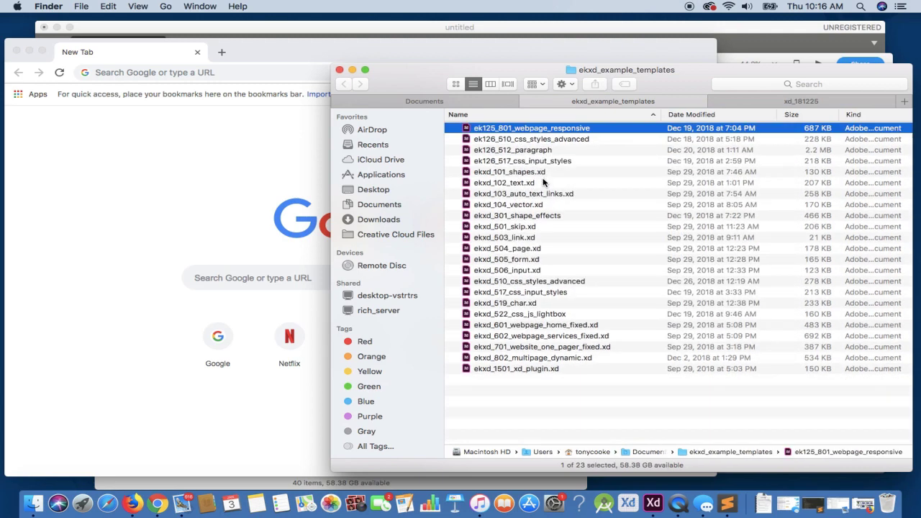
# In the CSS spinners XD document, select the pulse CSS block, zoom to 78%, and select the Touch ID artboard.
pyautogui.click(653, 502)
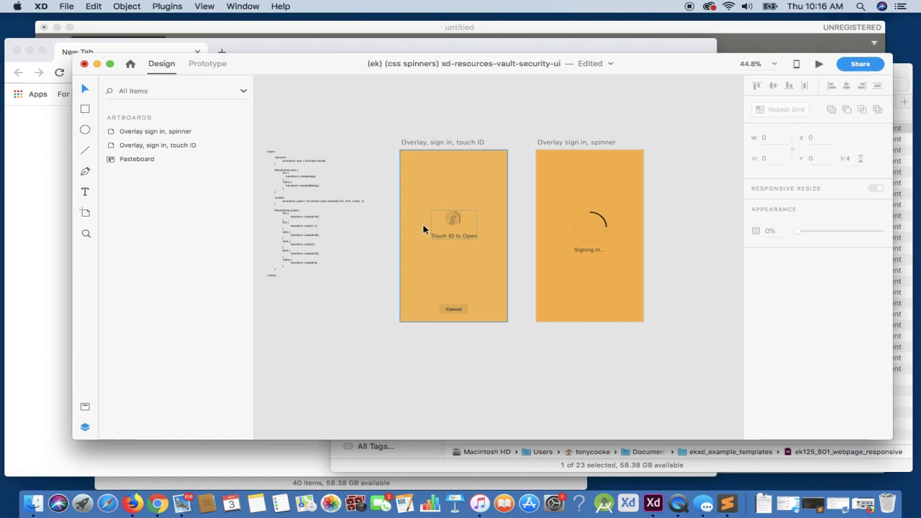
pyautogui.click(322, 198)
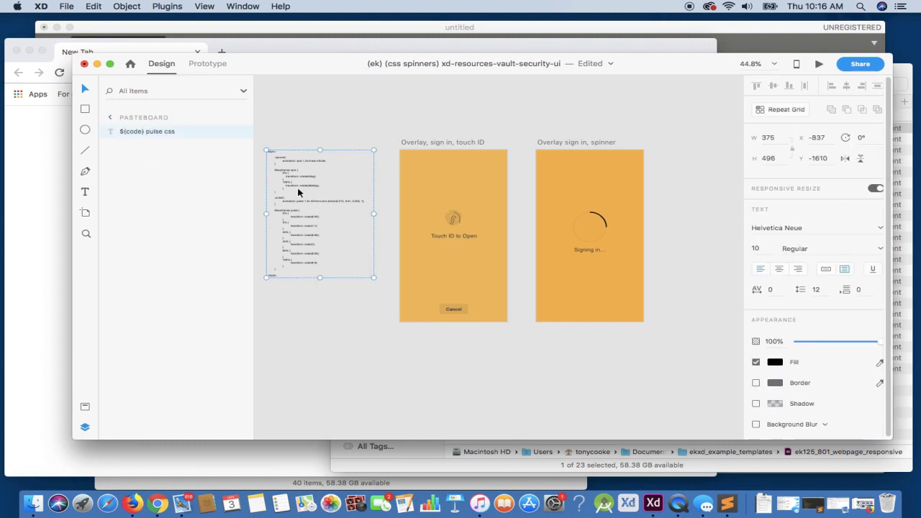
pyautogui.scroll(3, 303, 191)
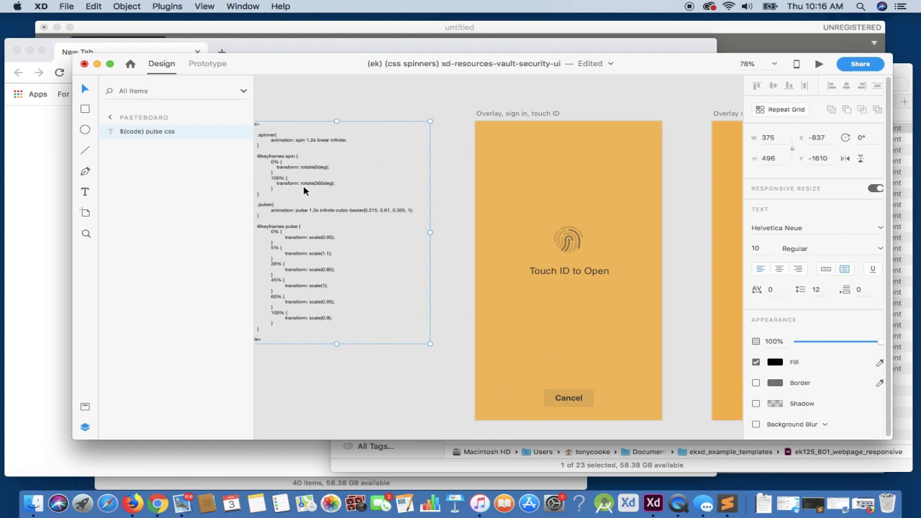
pyautogui.hscroll(5, 303, 190)
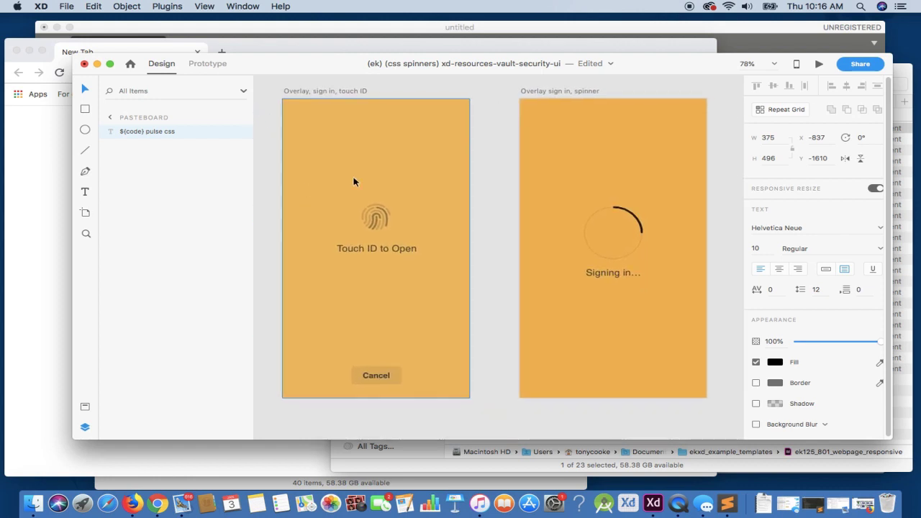
pyautogui.click(374, 157)
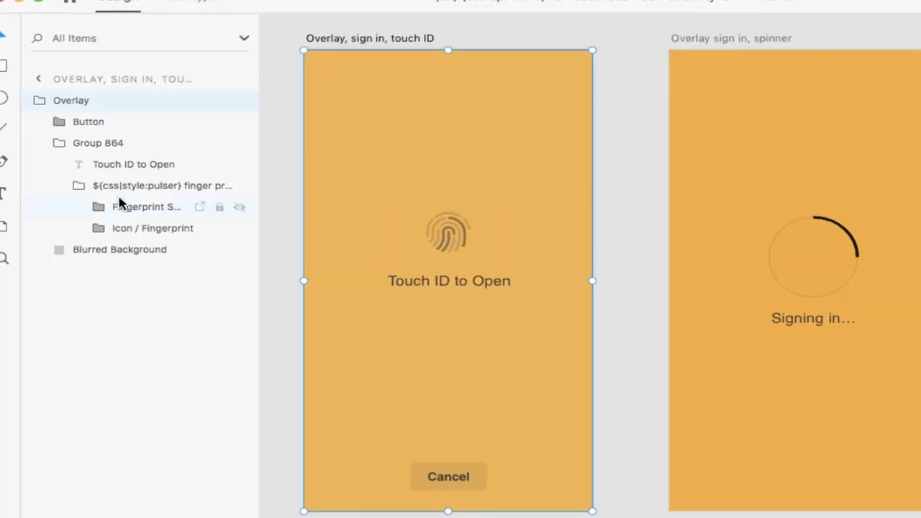
pyautogui.click(165, 188)
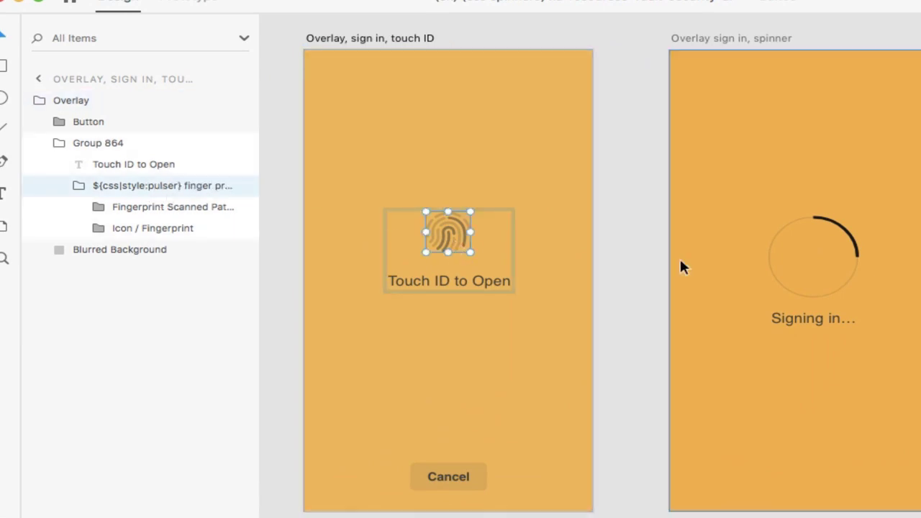
pyautogui.click(730, 197)
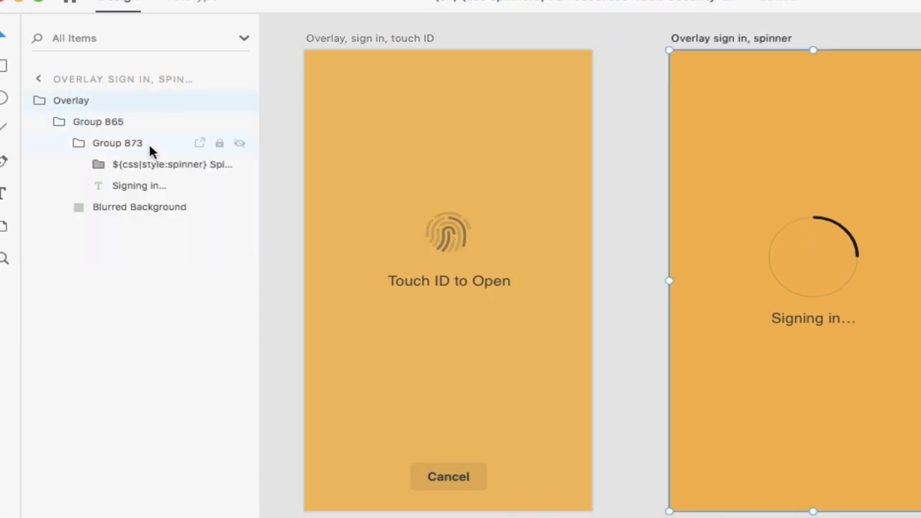
pyautogui.click(129, 173)
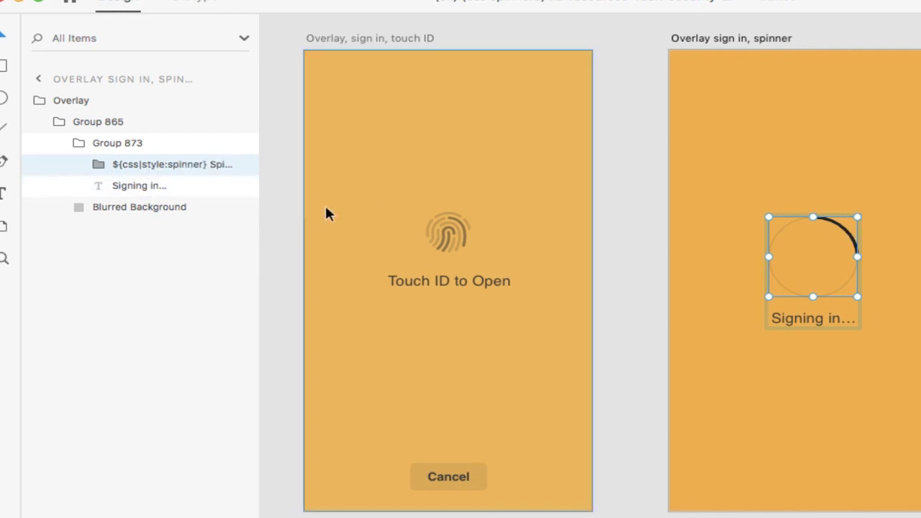
pyautogui.click(464, 231)
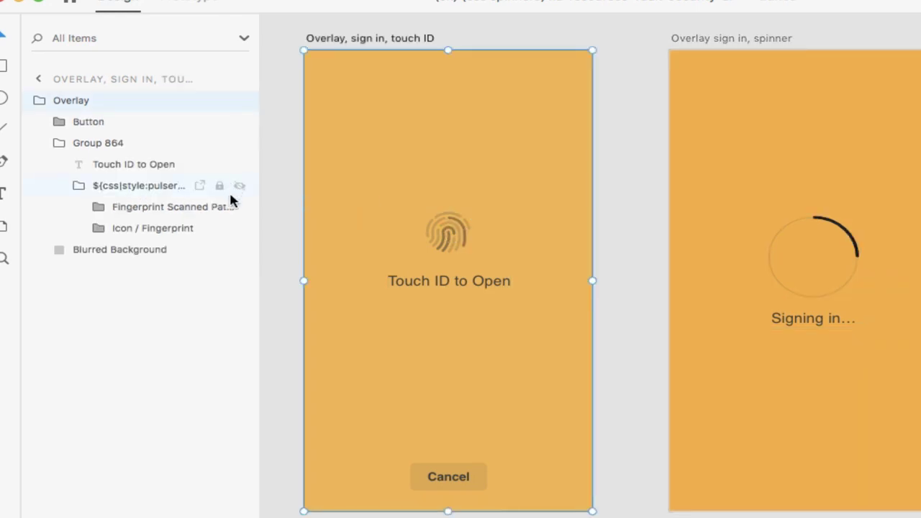
# Remove the ${css|style:pulser} tag from the fingerprint layer name, leaving 'finger print pulse'.
pyautogui.doubleClick(149, 186)
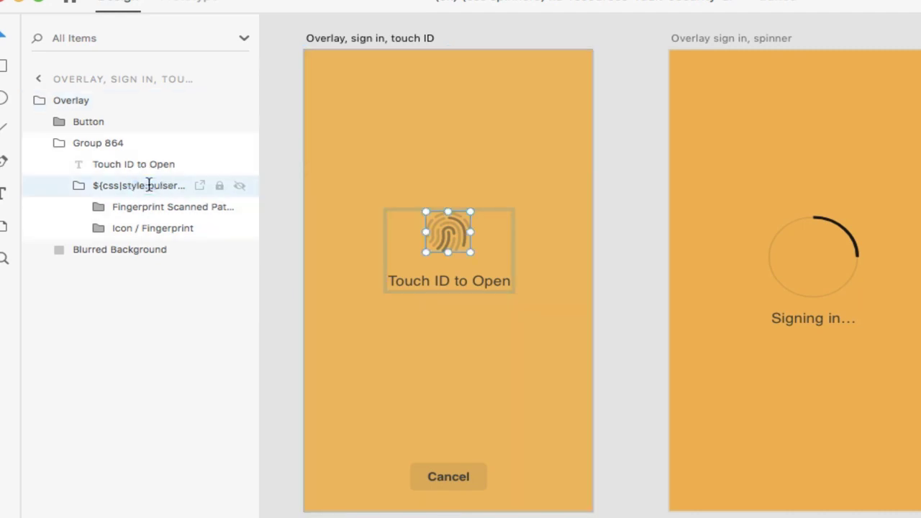
pyautogui.click(183, 185)
pyautogui.click(184, 185)
pyautogui.press('super+shift+Left')
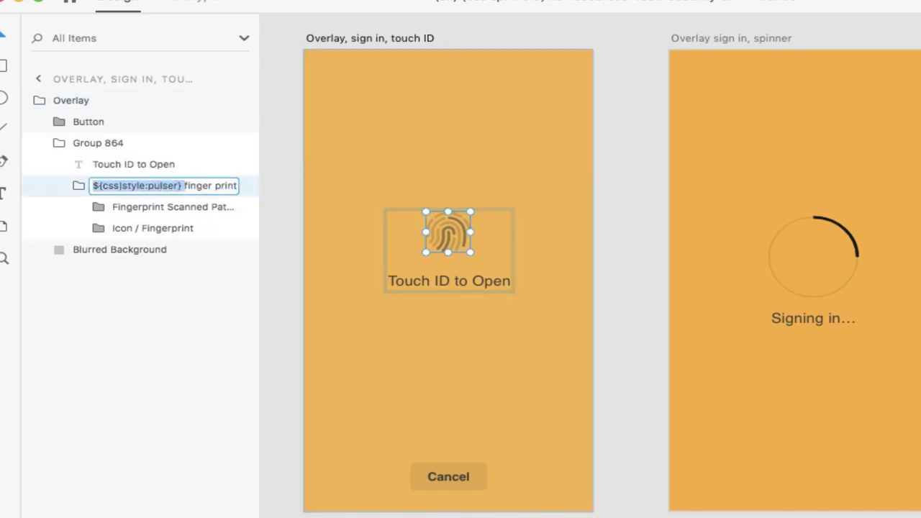
pyautogui.press('super+x')
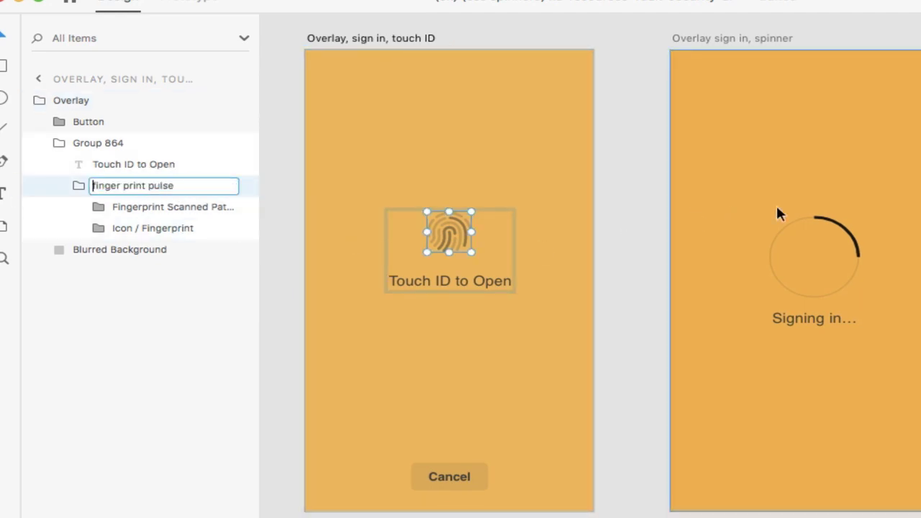
pyautogui.click(820, 223)
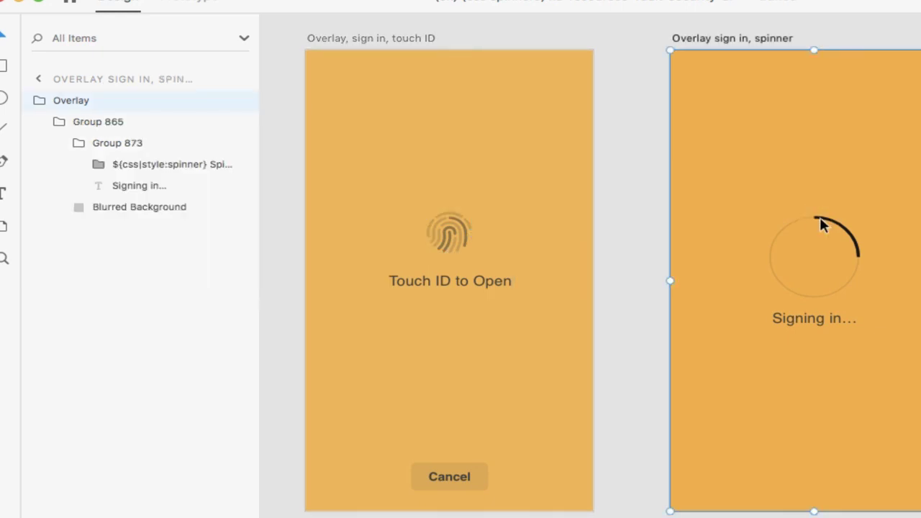
# Remove the ${css|style:spinner} tag from the spinner layer name, leaving 'Spinner'.
pyautogui.doubleClick(170, 167)
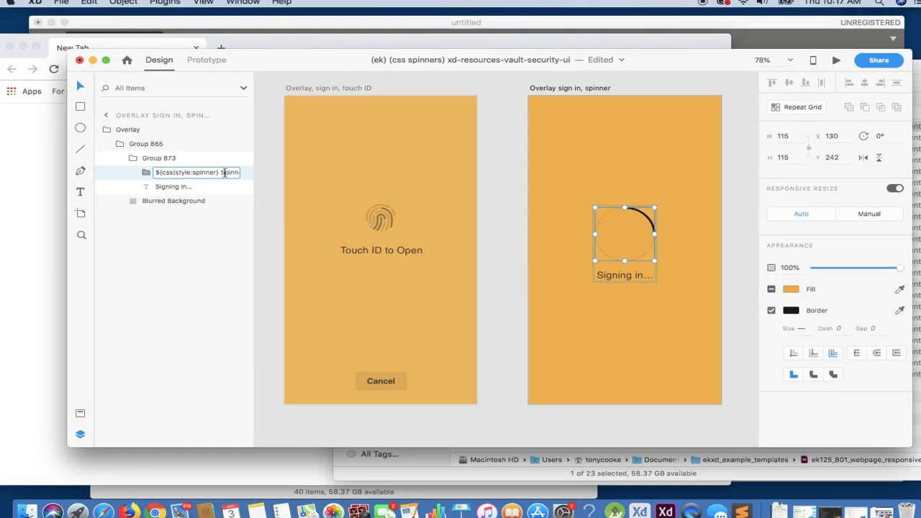
pyautogui.click(211, 164)
pyautogui.press('cmd+shift+Left')
pyautogui.press('BackSpace')
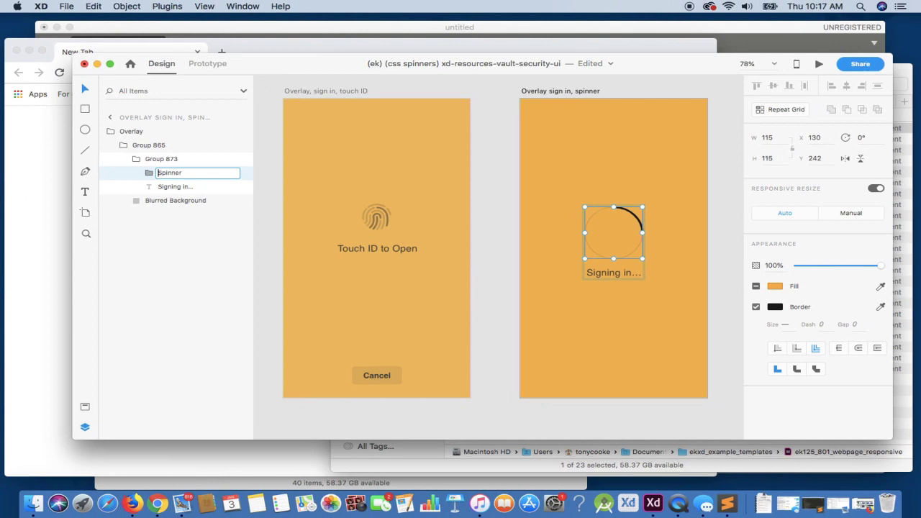
pyautogui.click(257, 208)
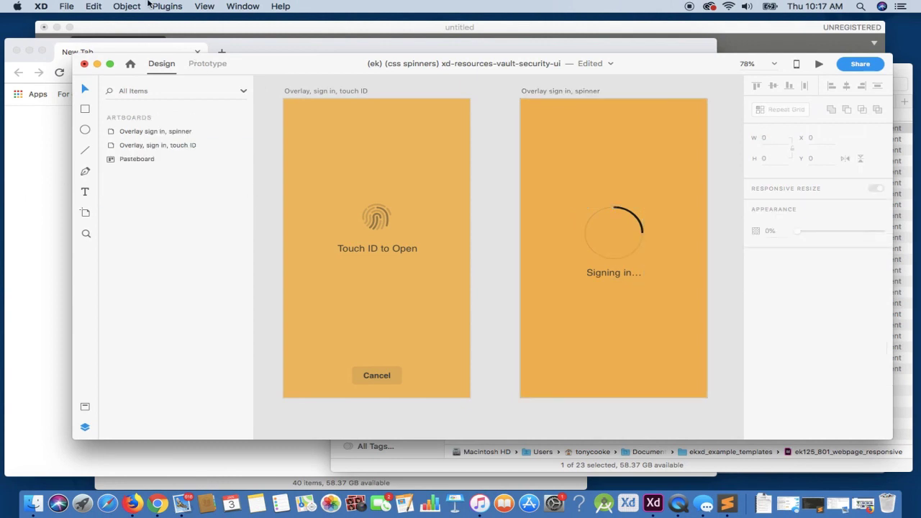
pyautogui.click(162, 8)
# Export the design as HTML5 into ekxd_example_templates and open the exported spinner page in Chrome.
pyautogui.click(270, 32)
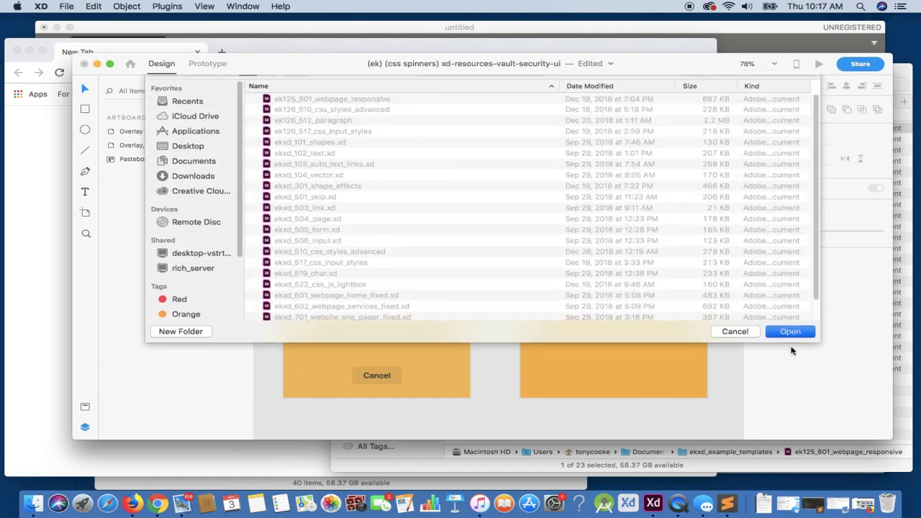
pyautogui.click(787, 331)
pyautogui.click(878, 471)
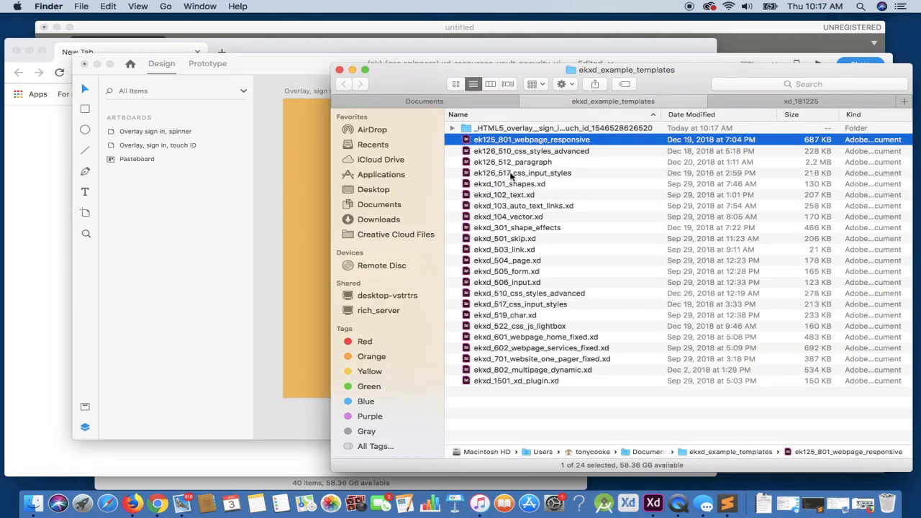
pyautogui.click(452, 128)
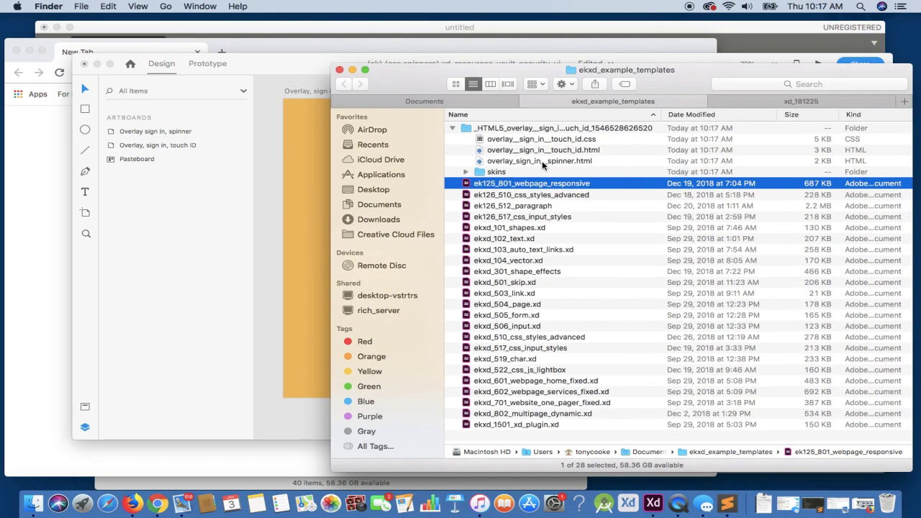
pyautogui.moveTo(543, 162); pyautogui.dragTo(37, 220)
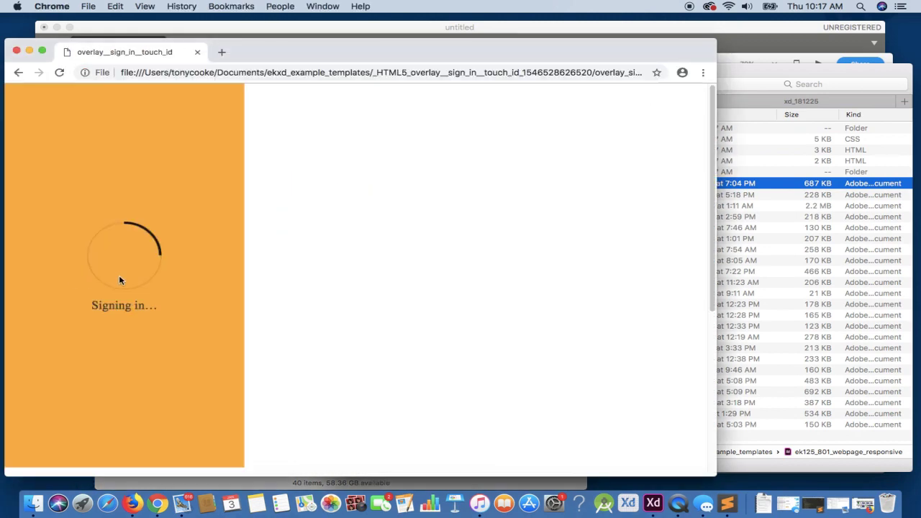
# Open overlay_sign_in__touch_id.html from the export folder in Chrome.
pyautogui.click(750, 78)
pyautogui.moveTo(508, 154); pyautogui.dragTo(127, 186)
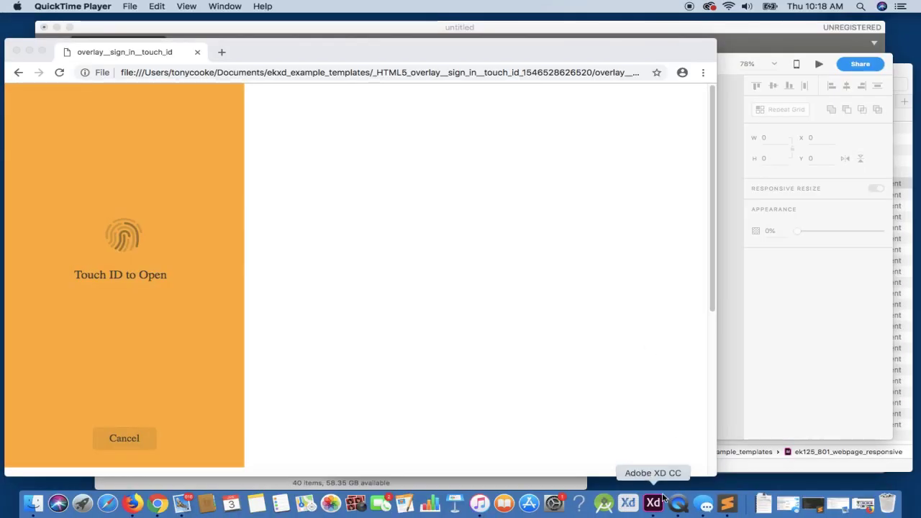
# Rename the fingerprint pulse group to '${css|style:pulser} finger print'.
pyautogui.click(652, 503)
pyautogui.hscroll(-10, 438, 252)
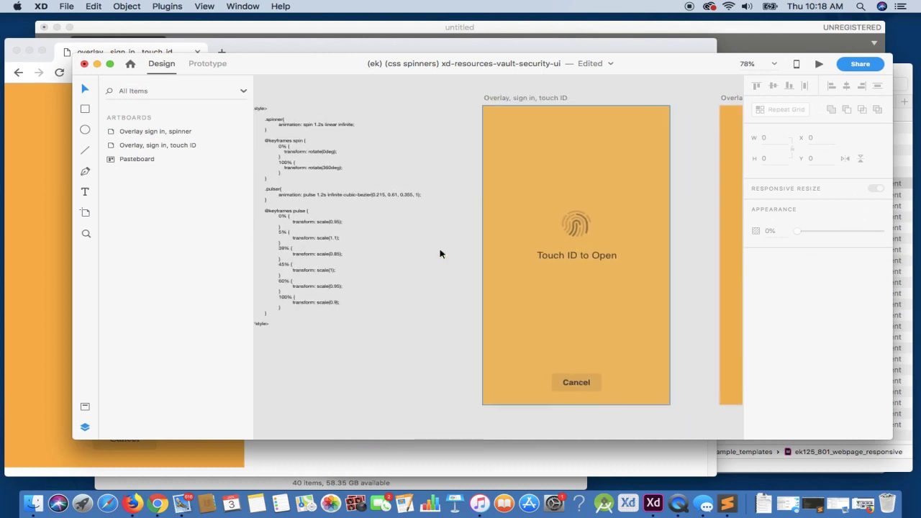
pyautogui.hscroll(-2, 441, 253)
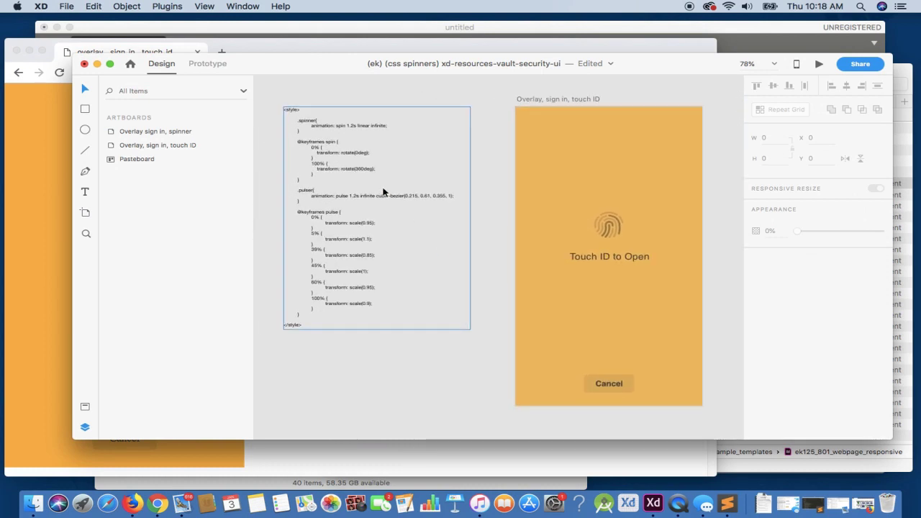
pyautogui.click(608, 225)
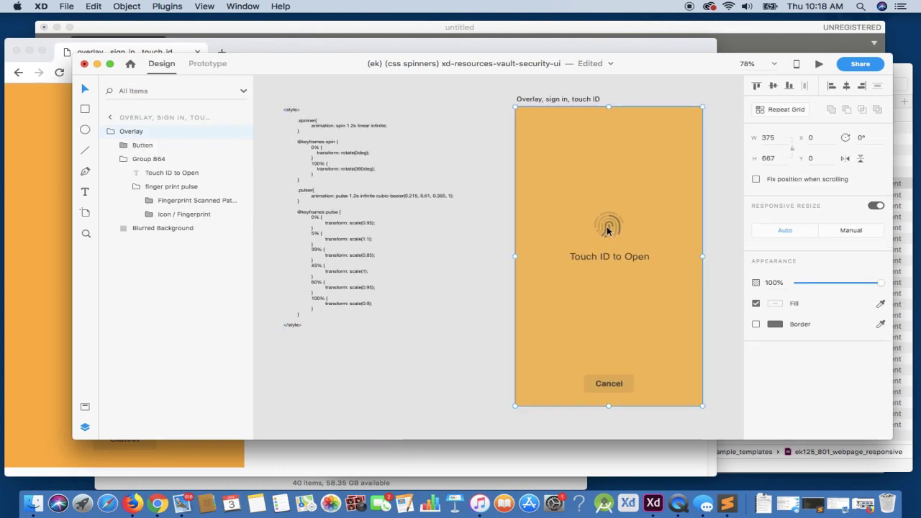
pyautogui.doubleClick(604, 227)
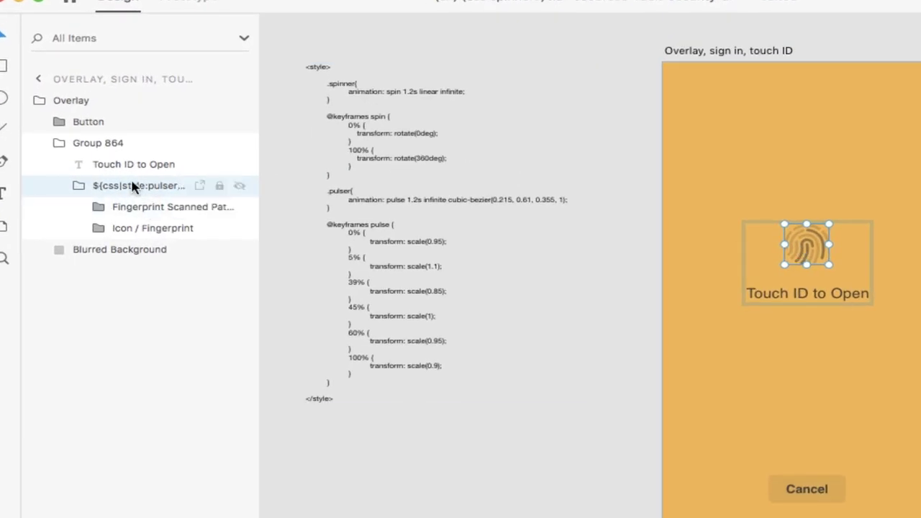
pyautogui.click(103, 186)
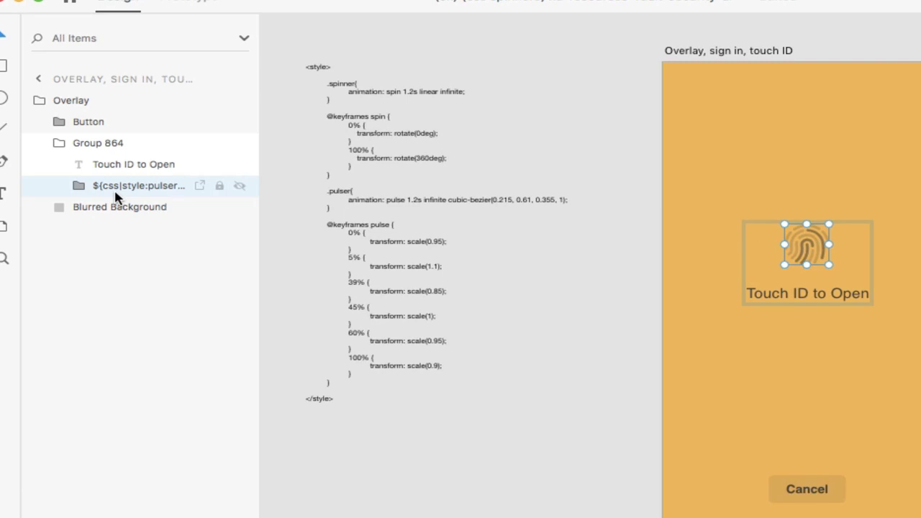
pyautogui.click(152, 189)
pyautogui.doubleClick(152, 188)
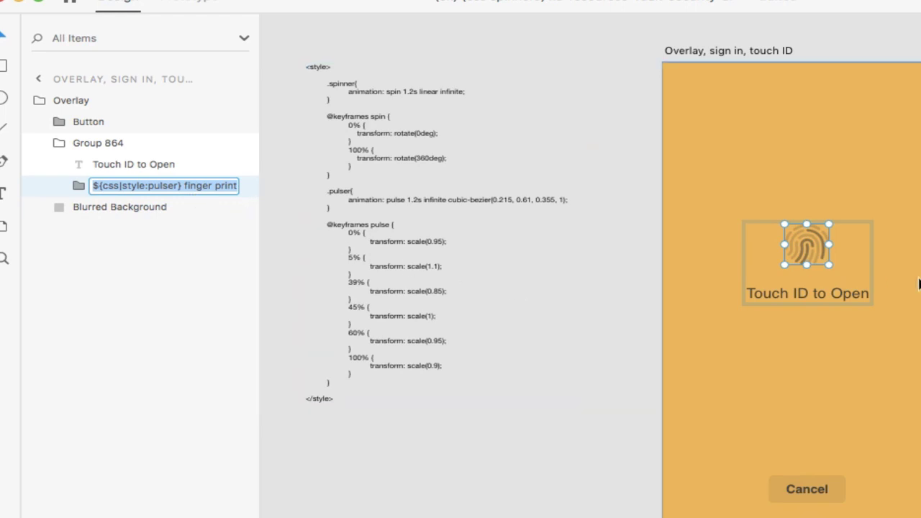
# Select the spinner overlay artboard, then the pasteboard CSS code text.
pyautogui.hscroll(5, 402, 257)
pyautogui.click(916, 242)
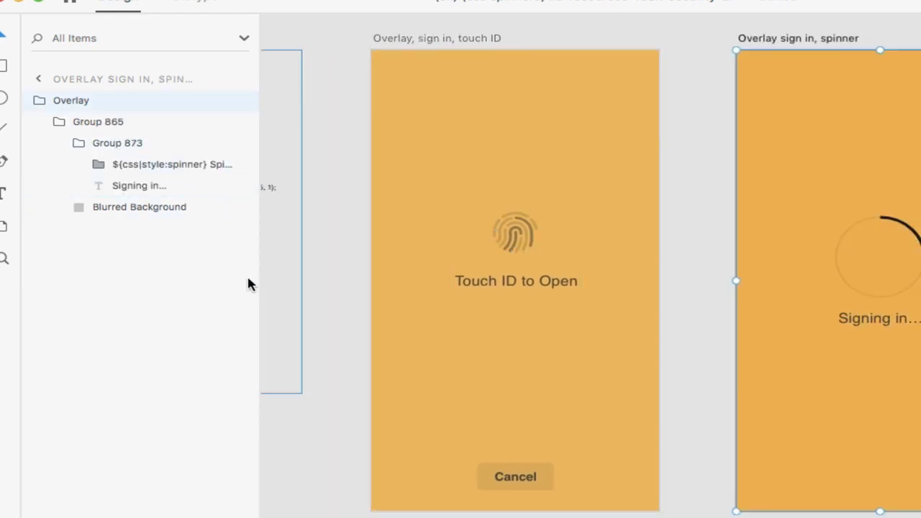
pyautogui.hscroll(-5, 330, 325)
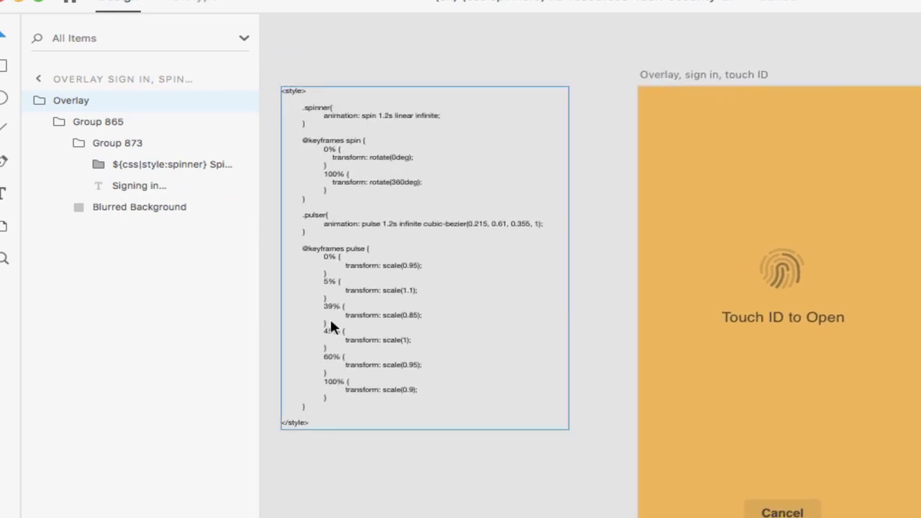
pyautogui.click(361, 187)
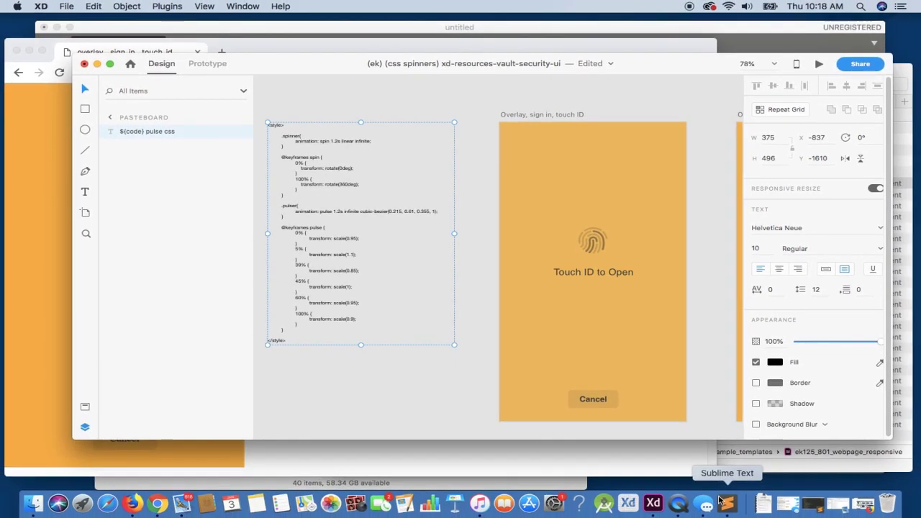
# Switch to Sublime Text's untitled file containing the spinner and pulser CSS keyframes.
pyautogui.click(730, 506)
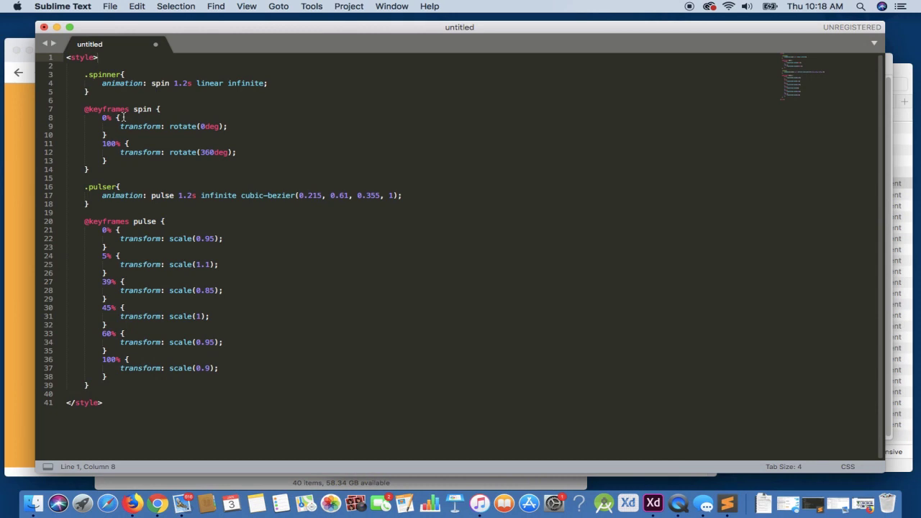
# Search 'css spinner' in a new Chrome tab and open the loading.io Pure CSS Loader page.
pyautogui.click(157, 503)
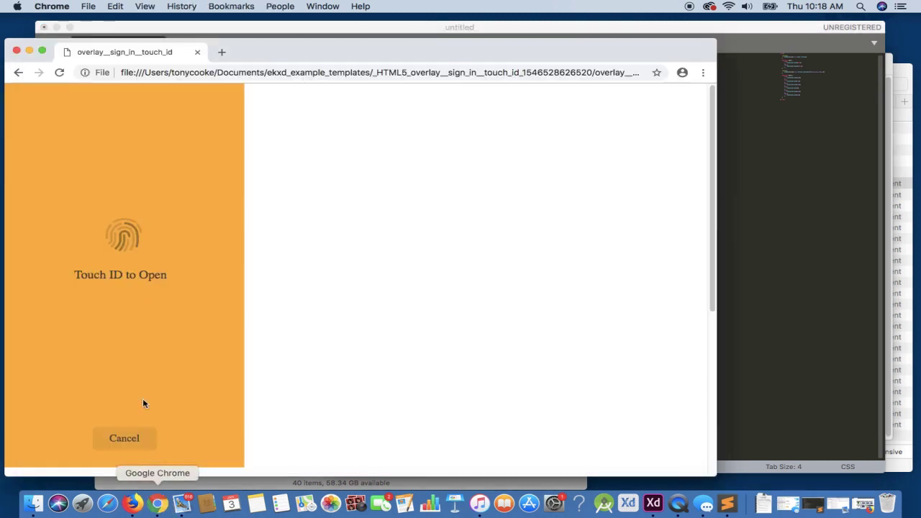
pyautogui.click(229, 51)
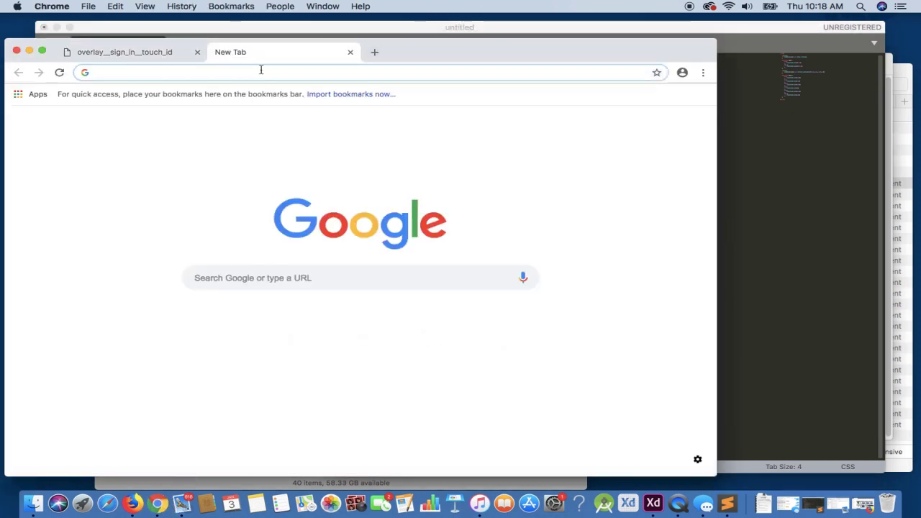
pyautogui.write('css spinner')
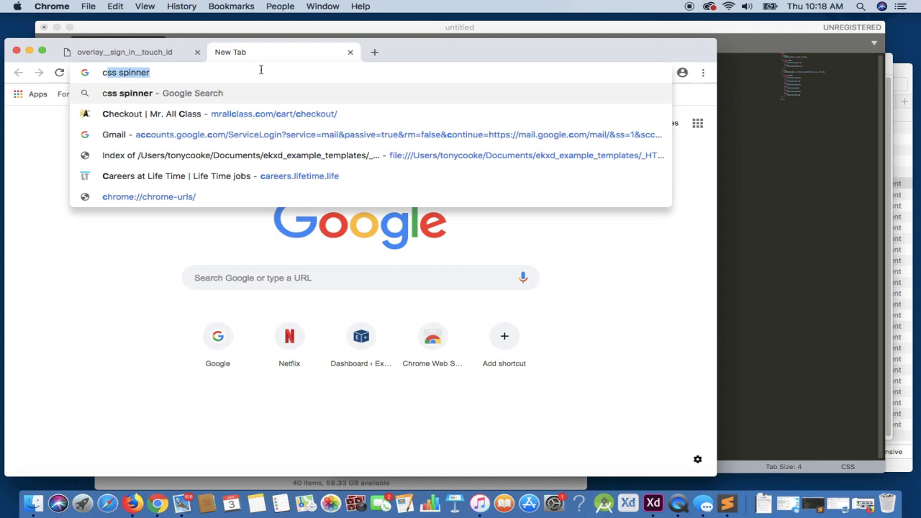
pyautogui.press('Return')
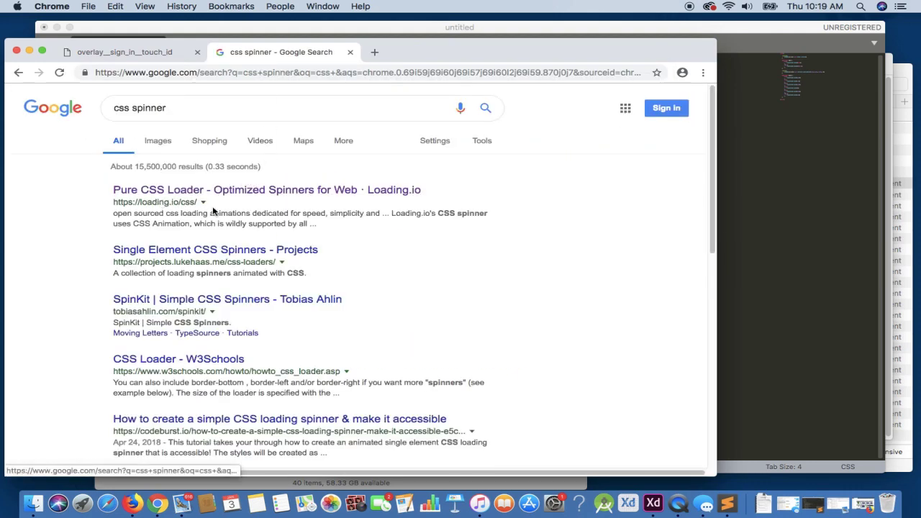
pyautogui.click(264, 190)
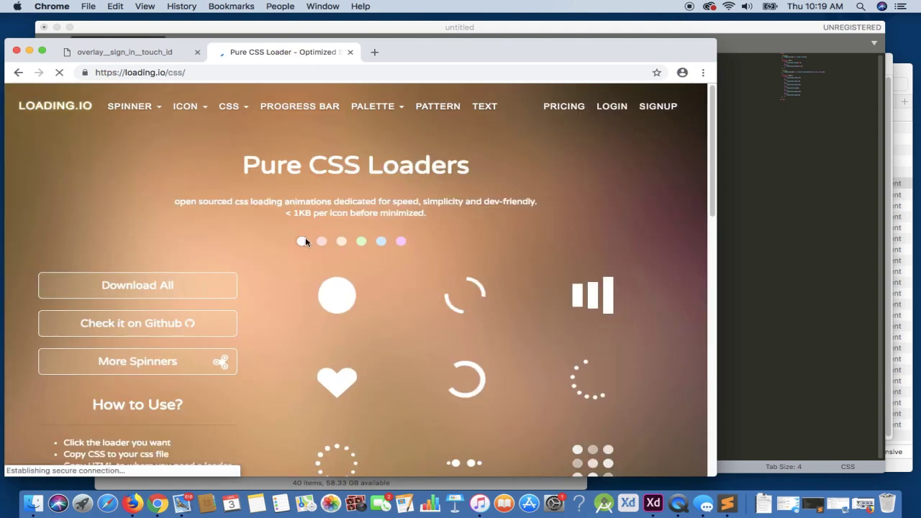
# Review the loader page, close its tab, and return to the CSS file in Sublime Text.
pyautogui.scroll(-1, 417, 384)
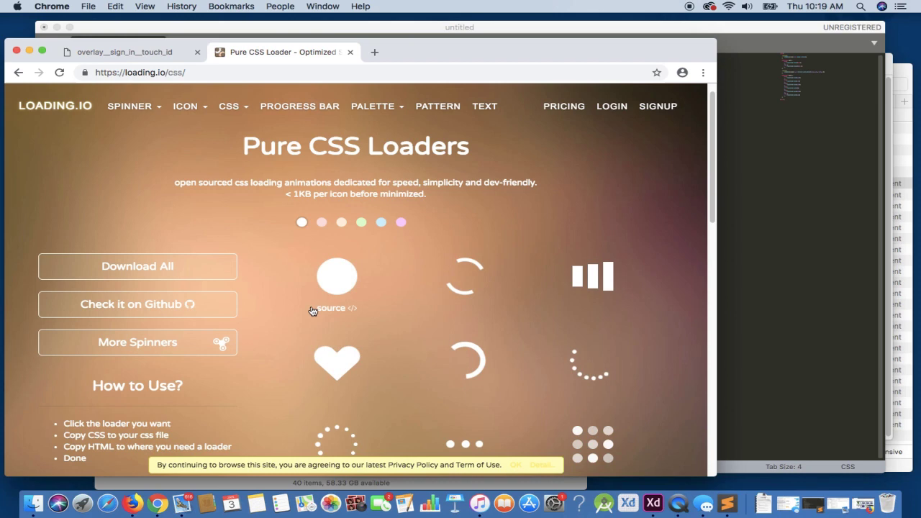
pyautogui.click(348, 52)
pyautogui.click(787, 277)
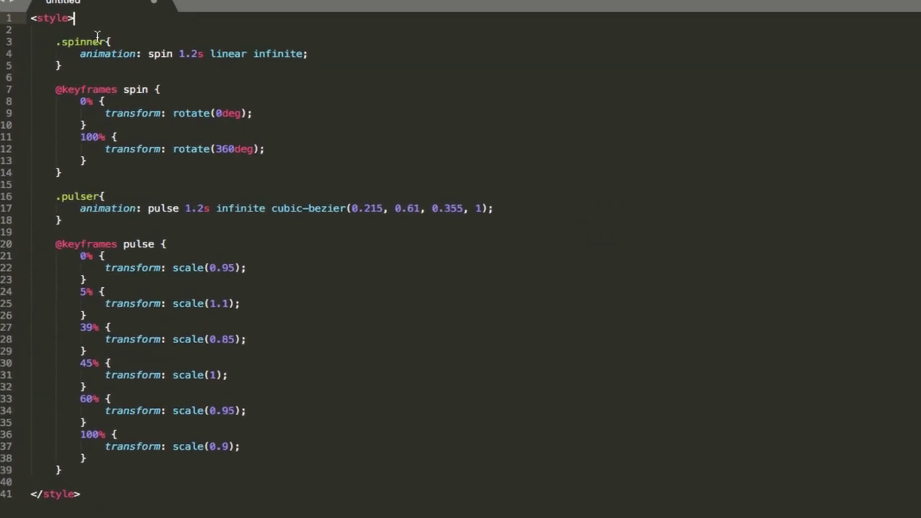
pyautogui.click(106, 41)
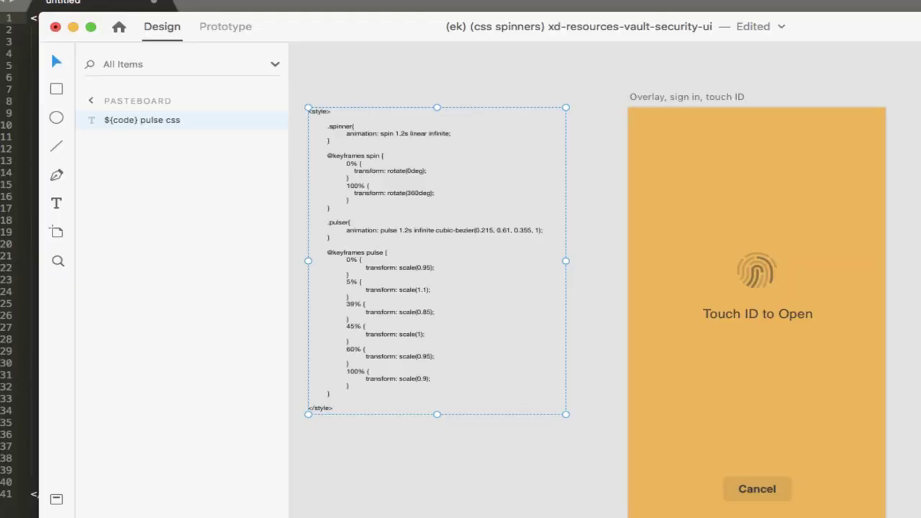
pyautogui.scroll(5, 412, 278)
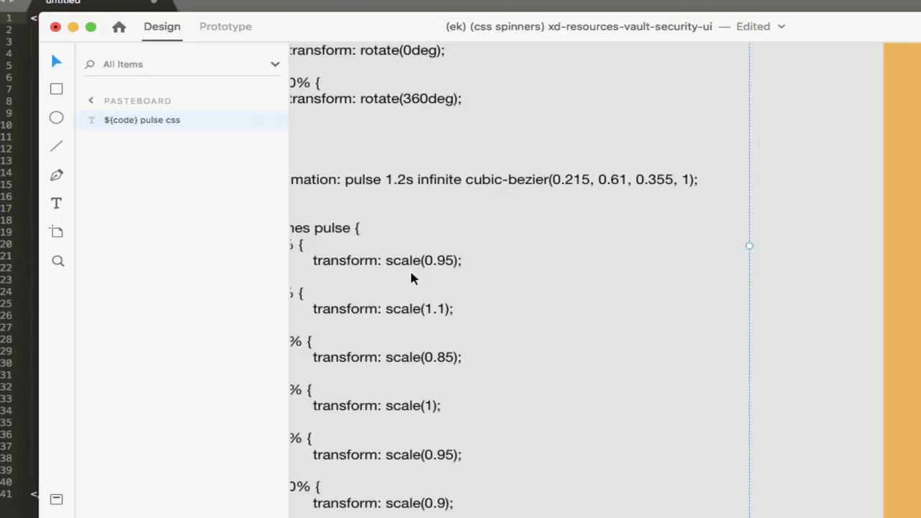
pyautogui.hscroll(-2, 411, 278)
pyautogui.scroll(-5, 412, 278)
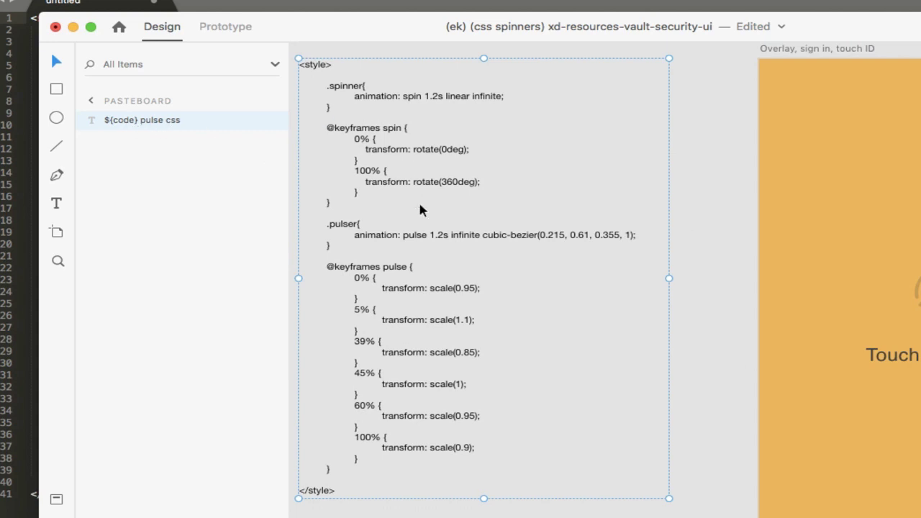
pyautogui.hscroll(5, 421, 209)
pyautogui.hscroll(-5, 421, 209)
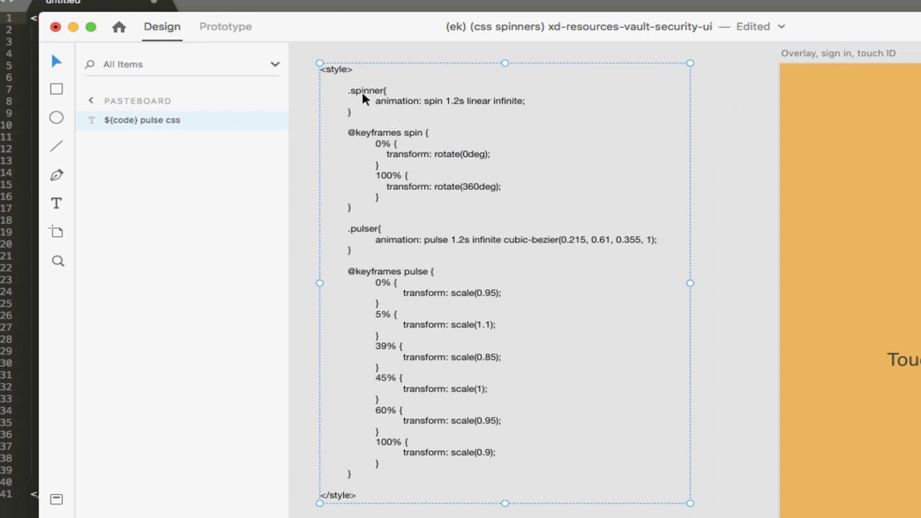
pyautogui.hscroll(-1, 368, 101)
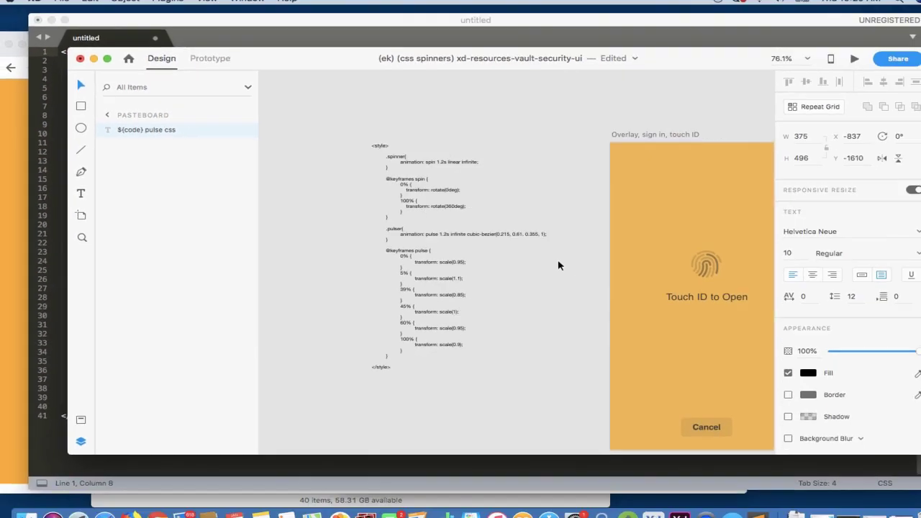
# Select the touch ID overlay artboard and export it via Export Now > HTML5 into ekxd_example_templates.
pyautogui.hscroll(5, 691, 302)
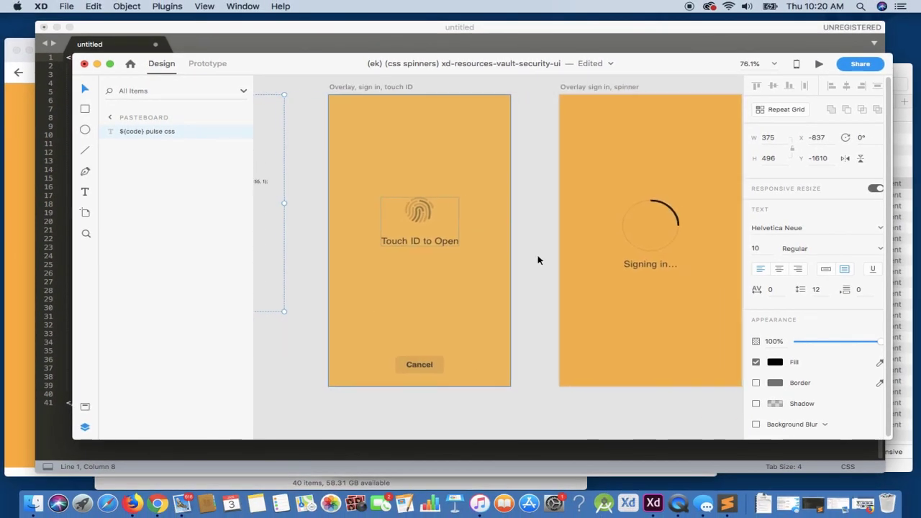
pyautogui.click(404, 207)
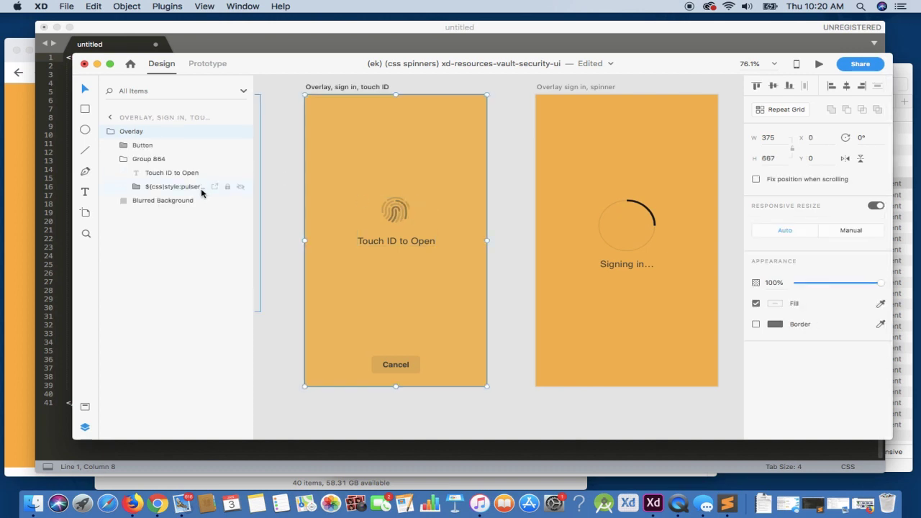
pyautogui.click(167, 5)
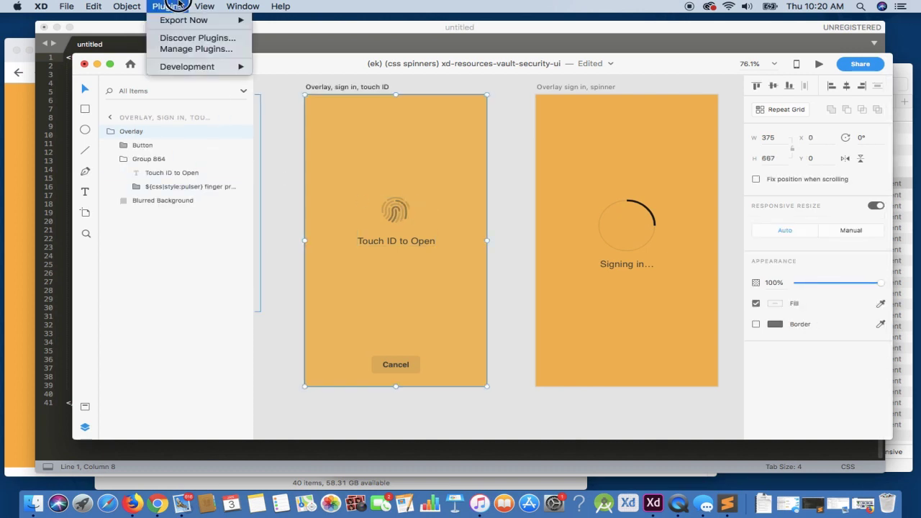
pyautogui.moveTo(230, 20)
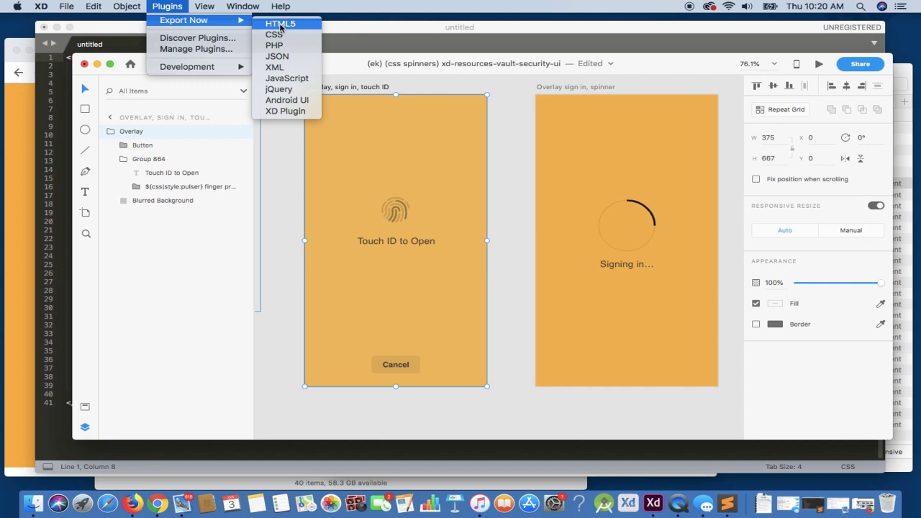
pyautogui.click(280, 24)
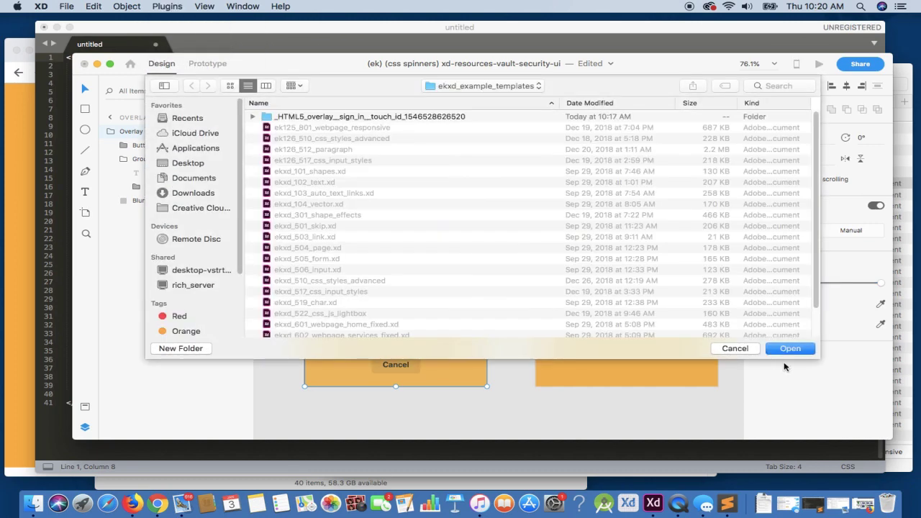
pyautogui.click(790, 348)
# Open the new export's overlay__sign_in__touch_id.html in Chrome, then return to the XD document.
pyautogui.click(908, 467)
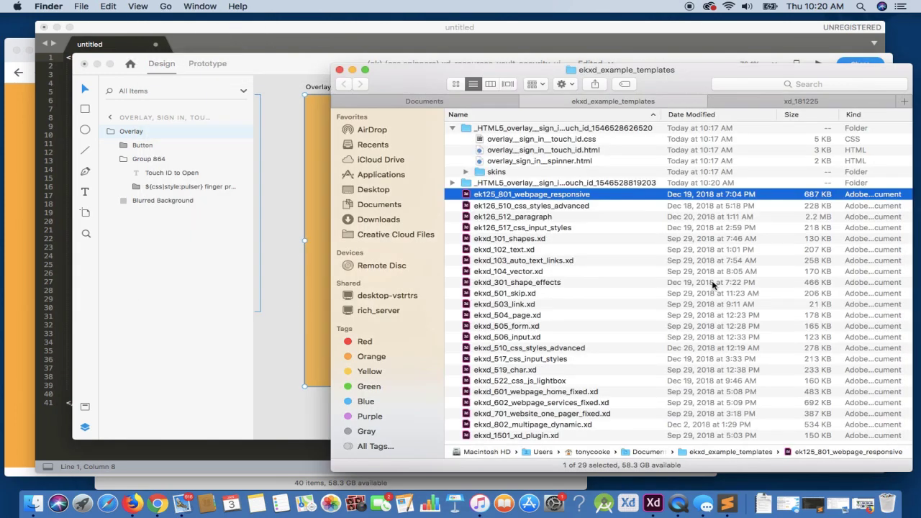
pyautogui.click(452, 128)
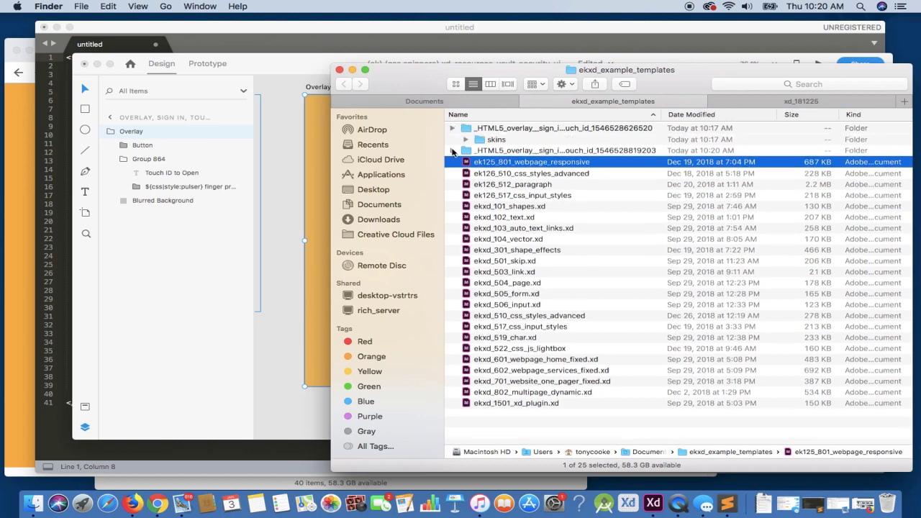
pyautogui.click(451, 139)
pyautogui.moveTo(507, 160); pyautogui.dragTo(25, 213)
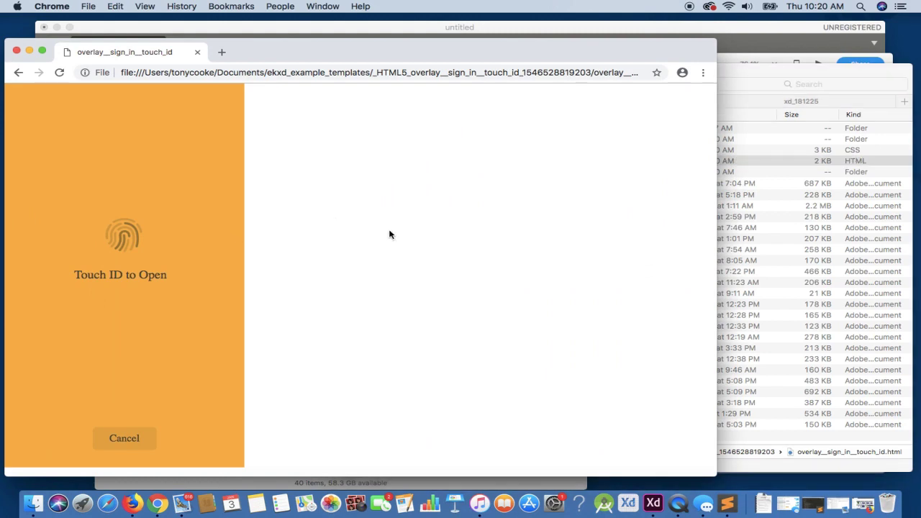
pyautogui.click(757, 466)
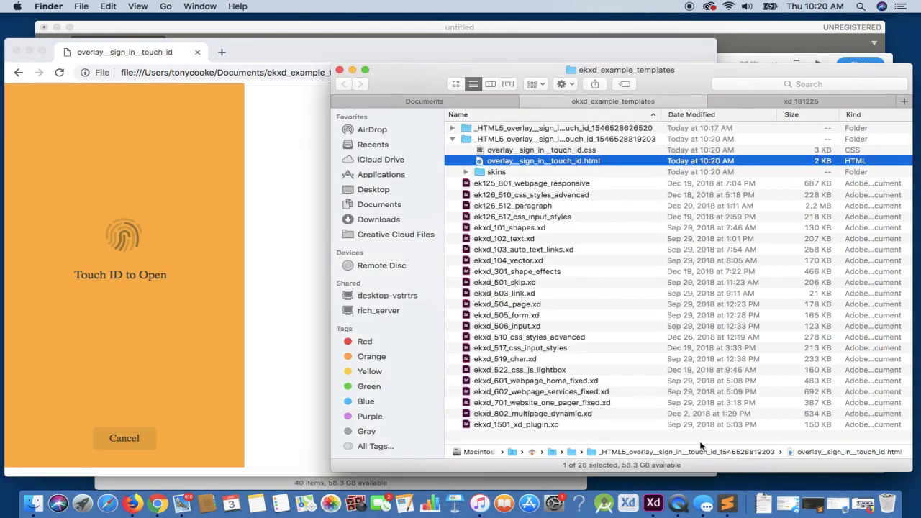
pyautogui.click(653, 503)
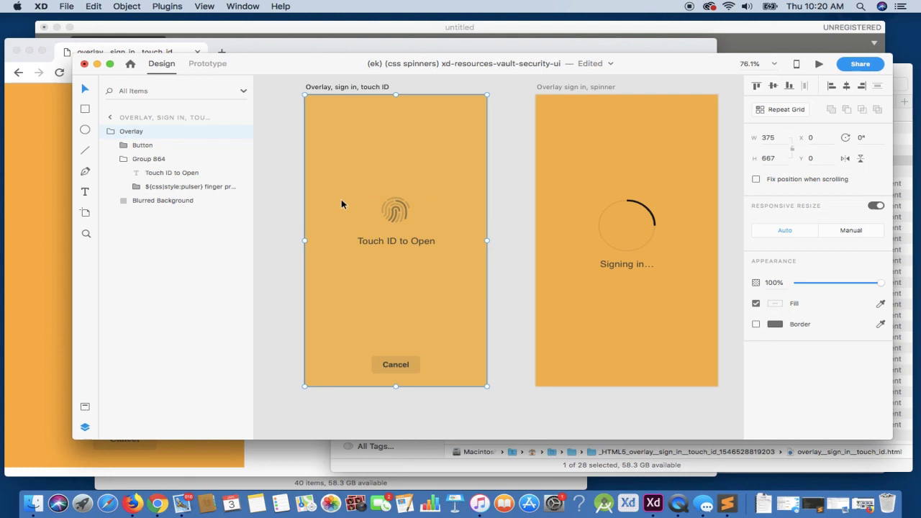
# Deselect the pasteboard CSS text and export HTML5 via Export Now into ekxd_example_templates.
pyautogui.hscroll(-5, 285, 213)
pyautogui.scroll(1, 285, 213)
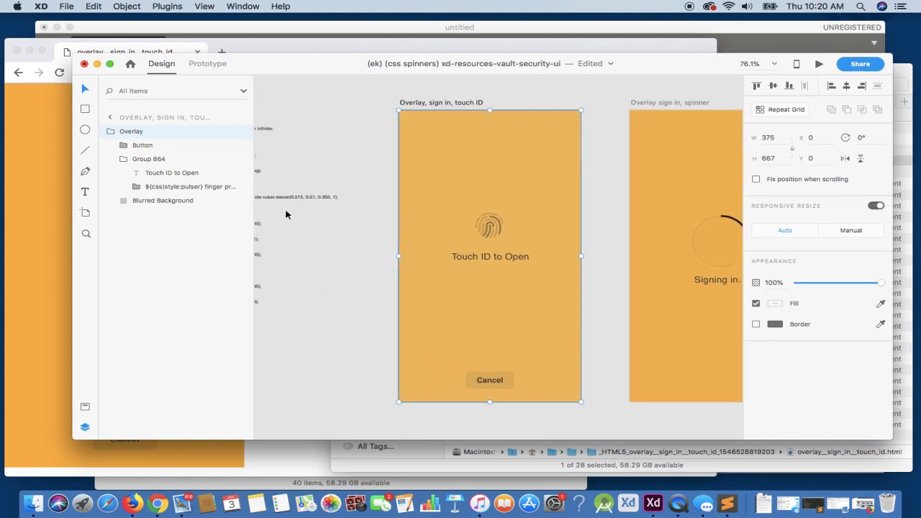
pyautogui.click(318, 186)
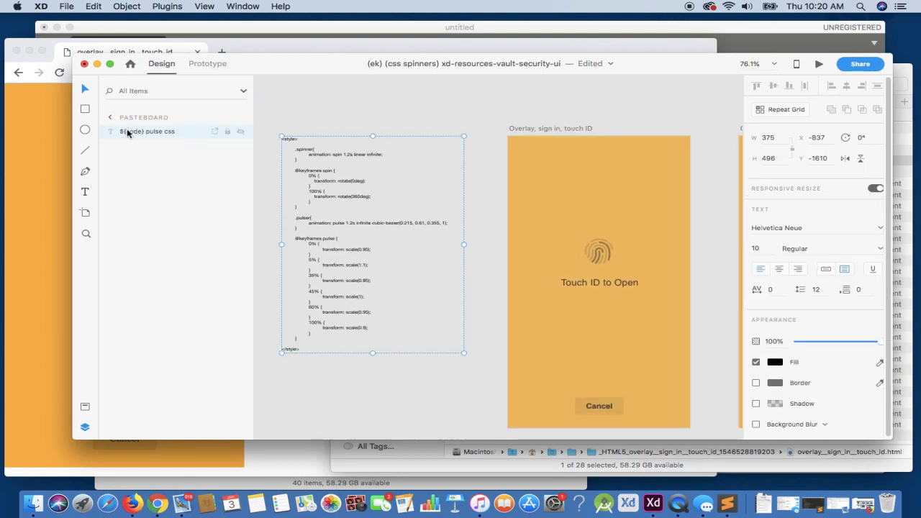
pyautogui.click(404, 117)
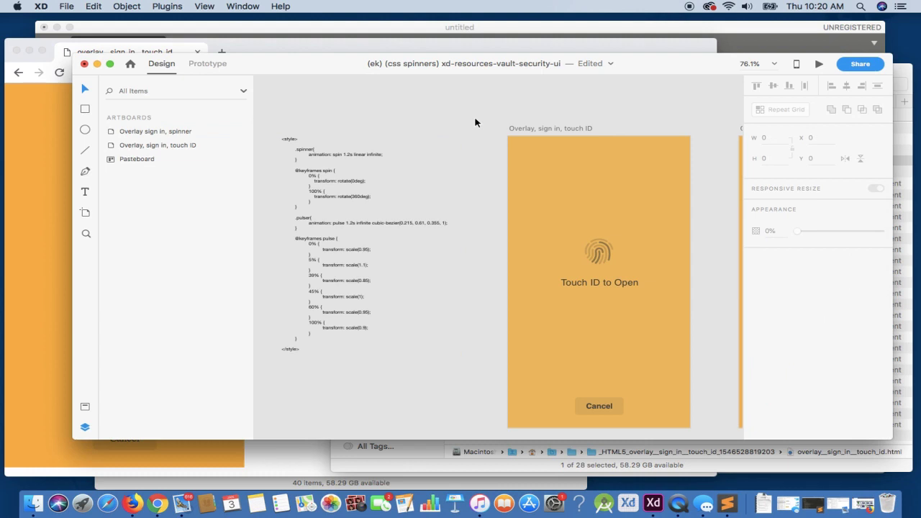
pyautogui.click(155, 6)
pyautogui.moveTo(212, 20)
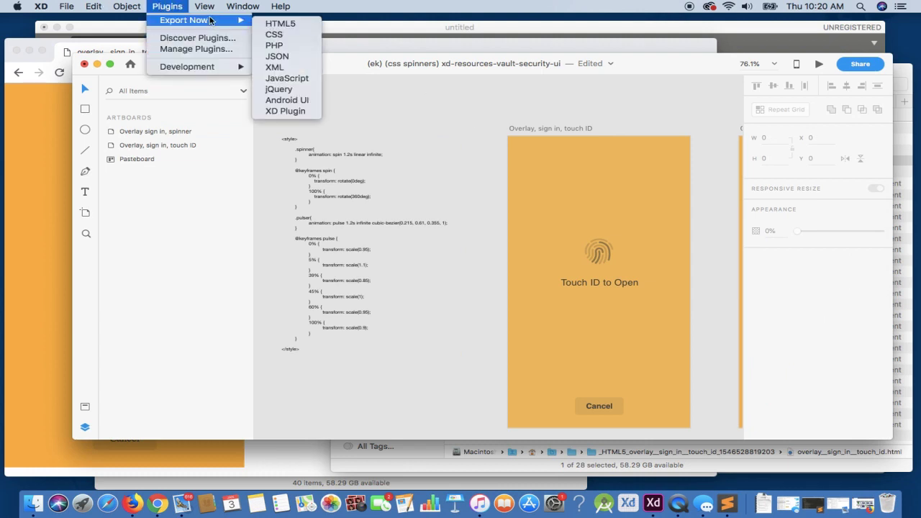
pyautogui.click(281, 24)
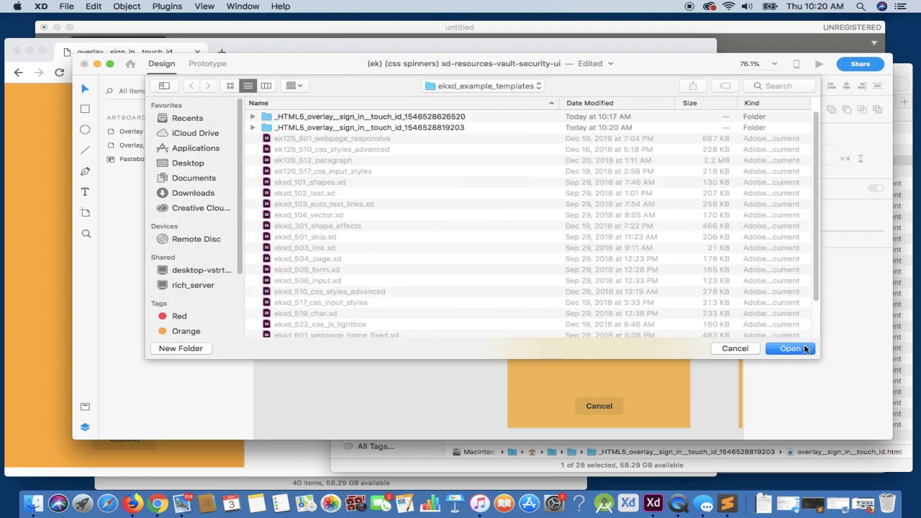
pyautogui.click(790, 348)
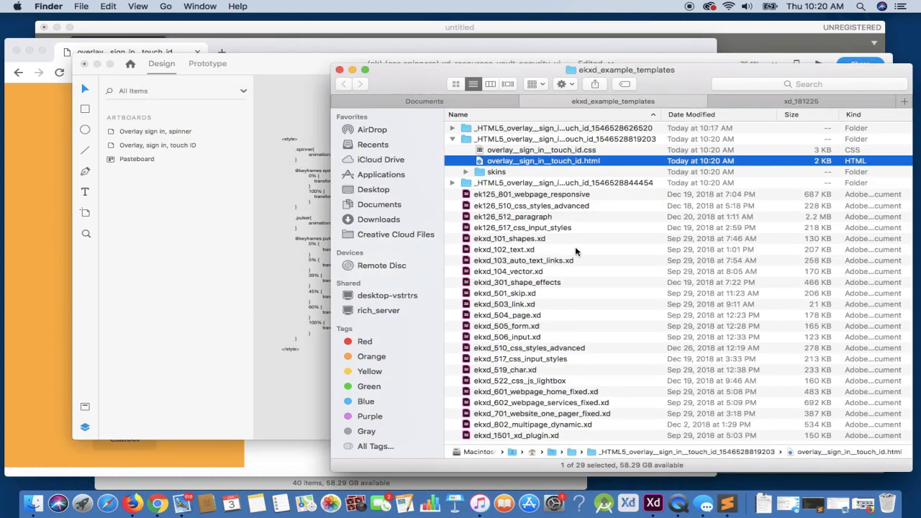
# From the newest export folder, preview overlay_sign_in_spinner.html, then the touch_id page, in Chrome.
pyautogui.click(452, 139)
pyautogui.click(452, 149)
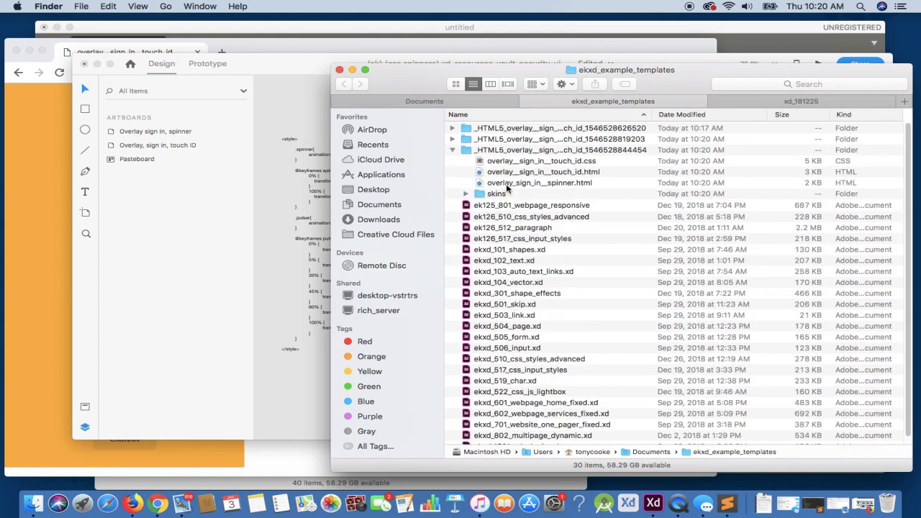
pyautogui.moveTo(553, 187); pyautogui.dragTo(30, 213)
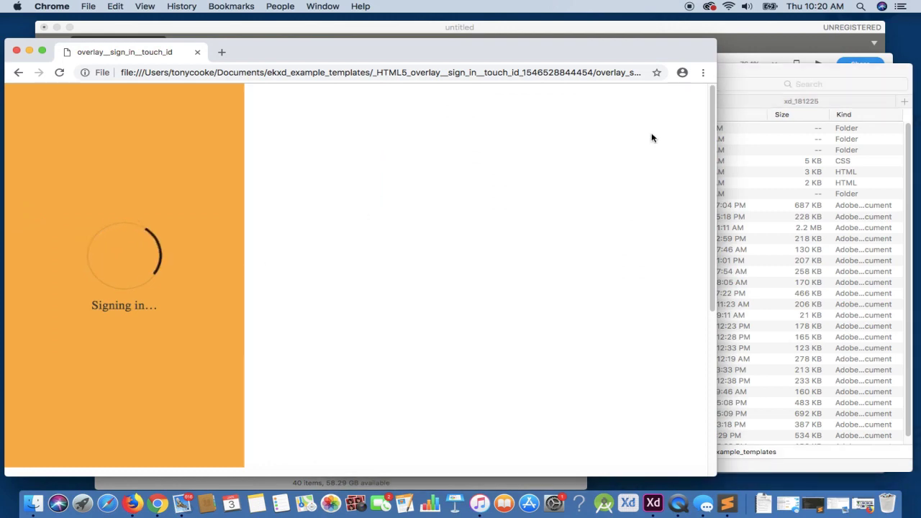
pyautogui.click(798, 73)
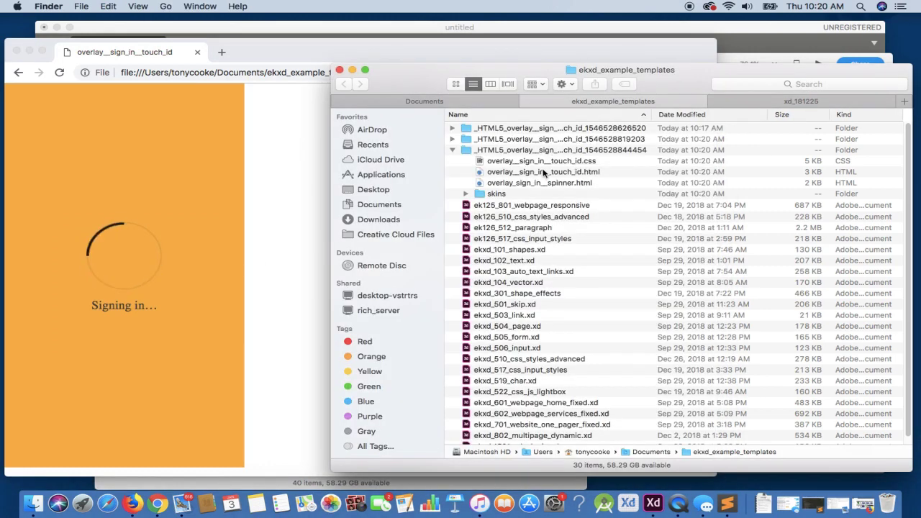
pyautogui.moveTo(544, 171); pyautogui.dragTo(136, 165)
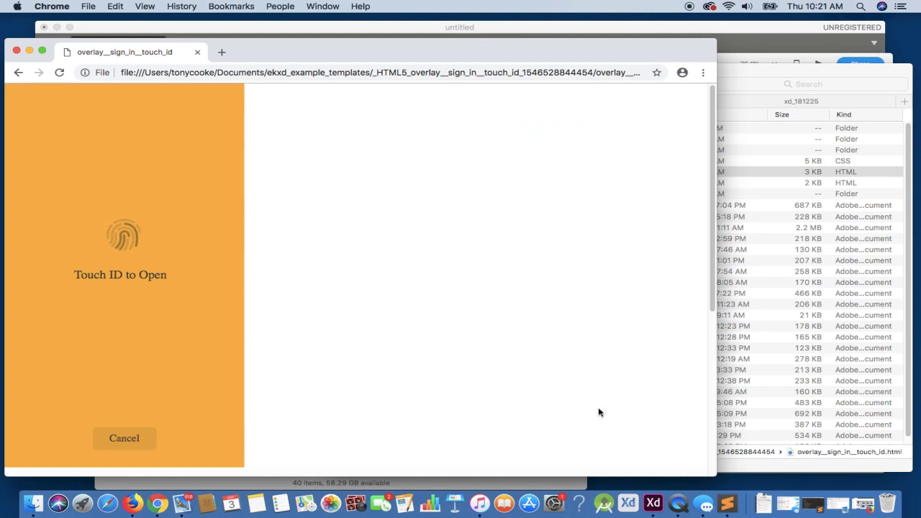
# Back in XD, select the touch ID artboard and pasteboard CSS text, then clear the selection.
pyautogui.click(652, 502)
pyautogui.click(578, 323)
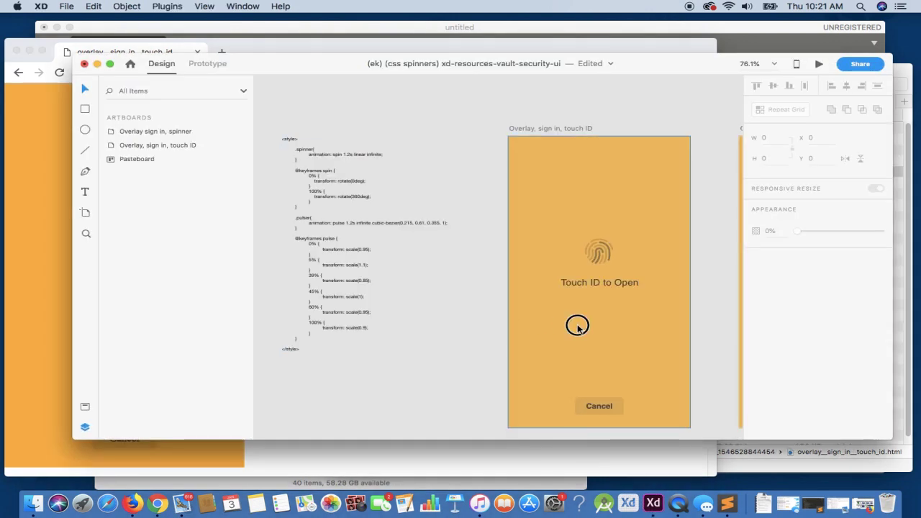
pyautogui.click(324, 219)
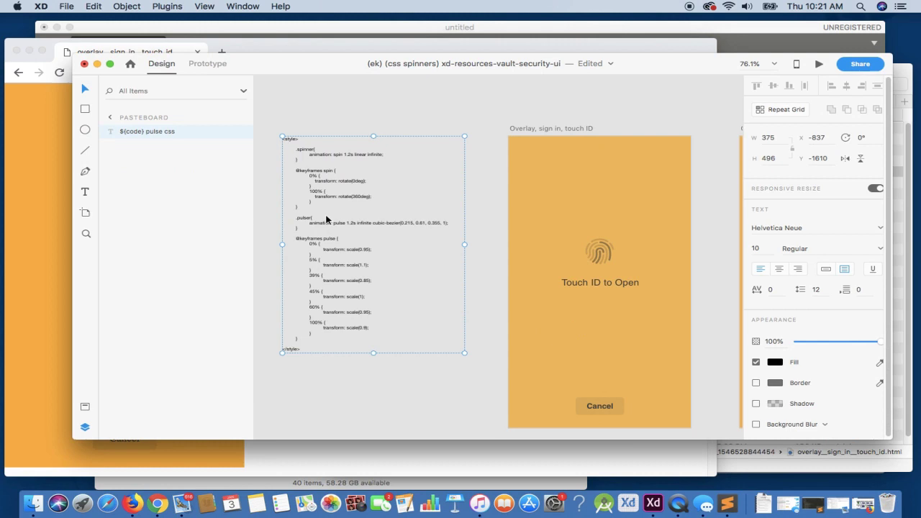
pyautogui.click(578, 330)
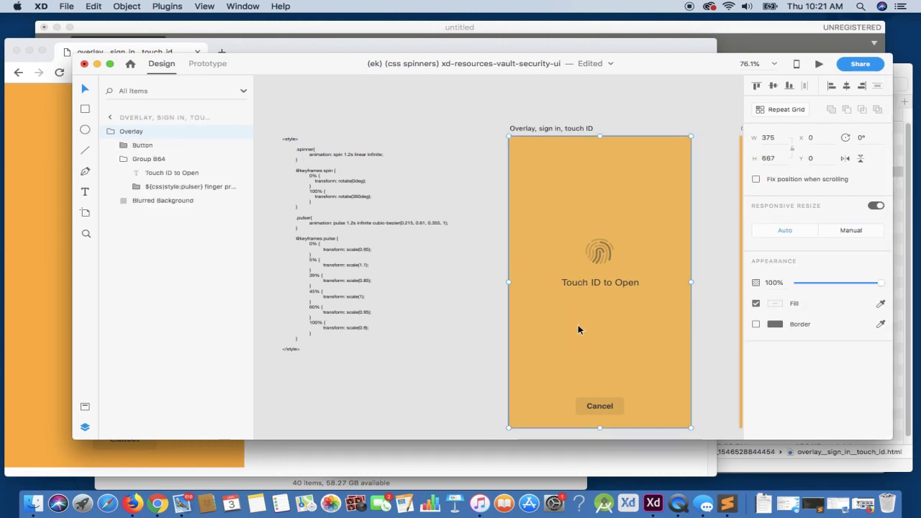
pyautogui.click(477, 135)
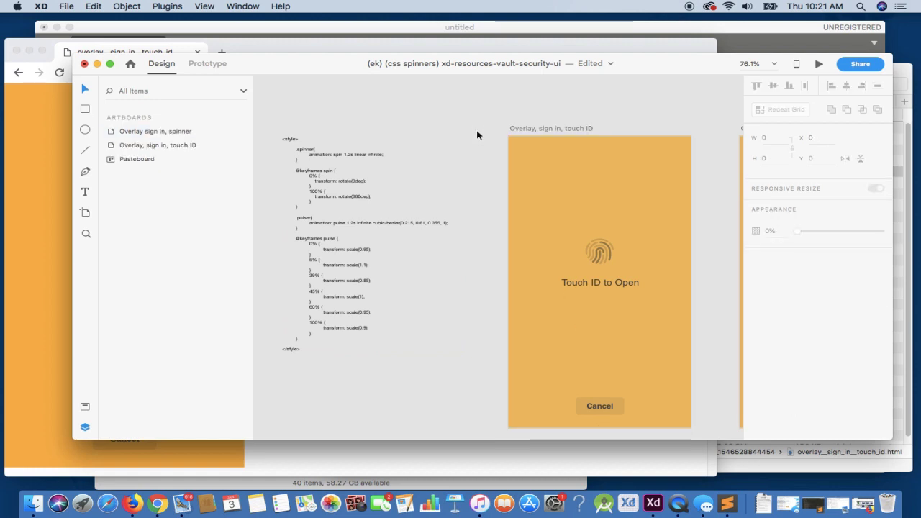
# Pan the canvas until both the Touch ID and 'Signing in…' spinner artboards are visible.
pyautogui.hscroll(3, 468, 130)
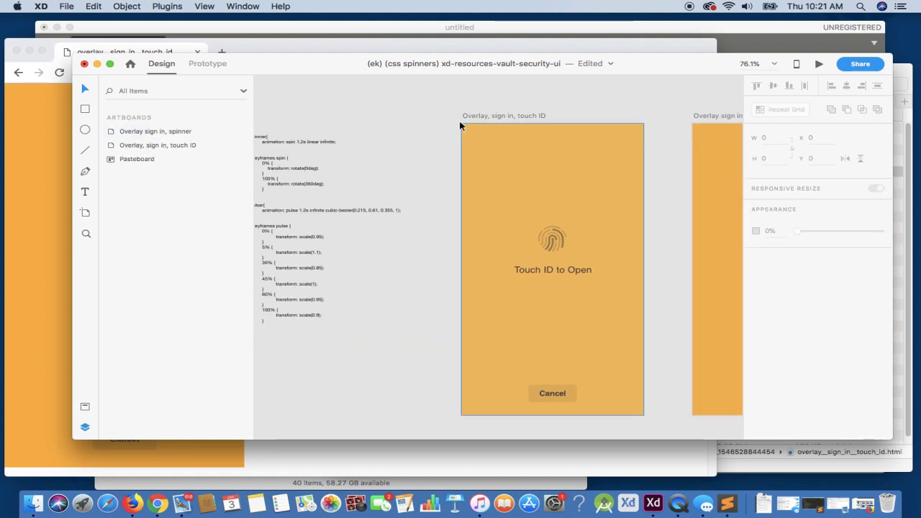
pyautogui.hscroll(-3, 548, 124)
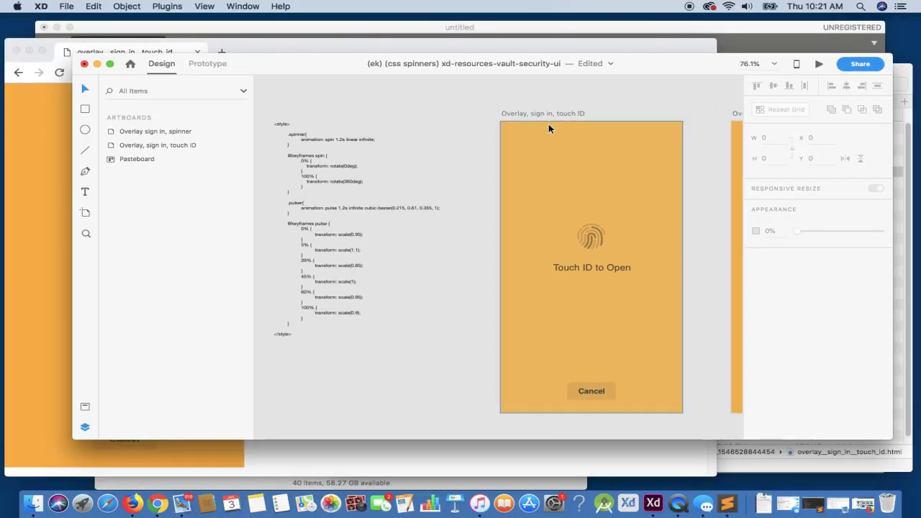
pyautogui.hscroll(5, 548, 129)
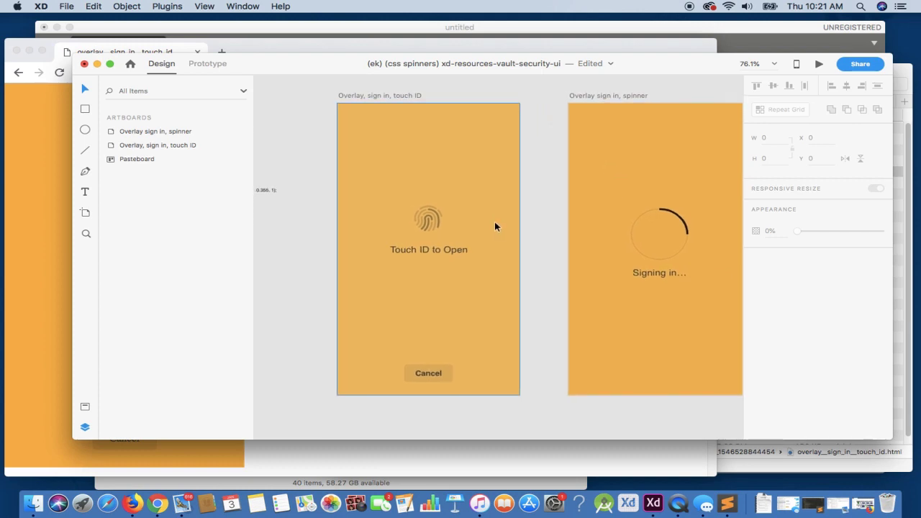
pyautogui.hscroll(2, 494, 226)
pyautogui.hscroll(1, 495, 227)
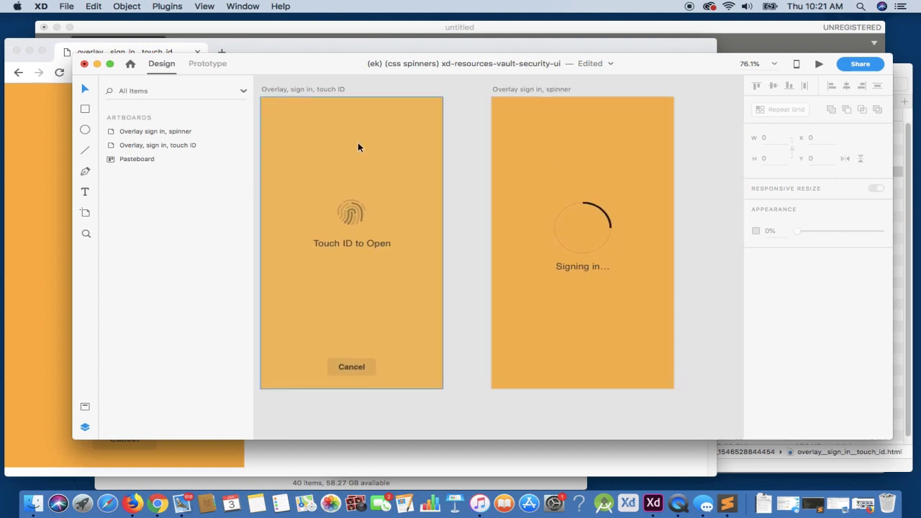
# Drill into the spinner artboard's overlay group to select the 'Signing in...' text layer.
pyautogui.click(591, 268)
pyautogui.doubleClick(583, 272)
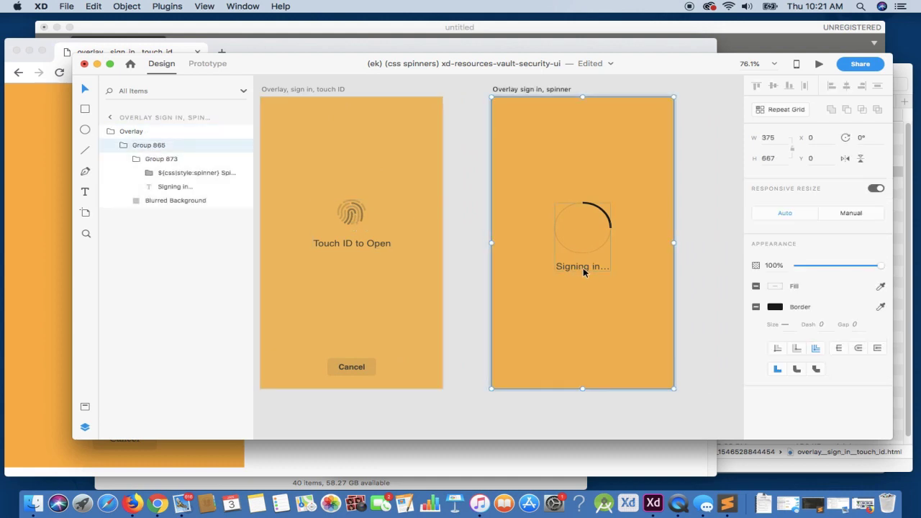
pyautogui.doubleClick(583, 272)
pyautogui.doubleClick(583, 272)
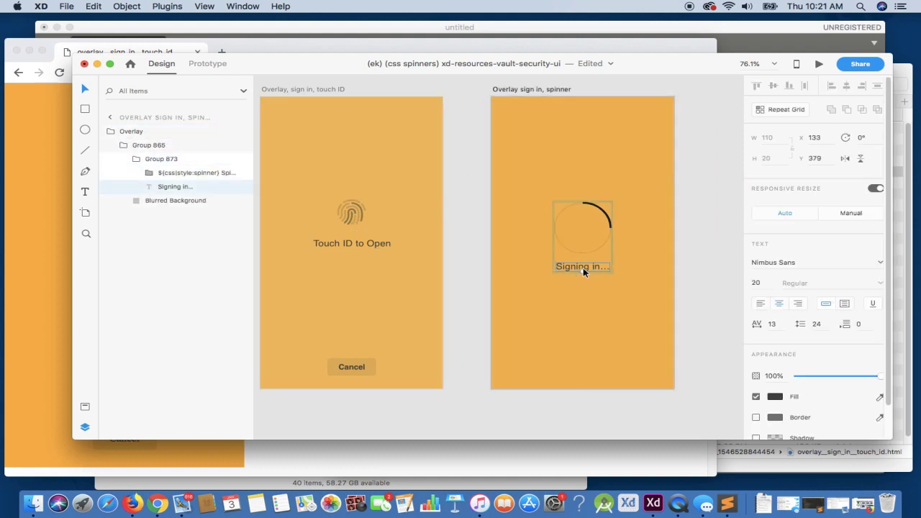
# Prefix the 'Signing in...' layer name with ${css|style:pulser}.
pyautogui.doubleClick(165, 186)
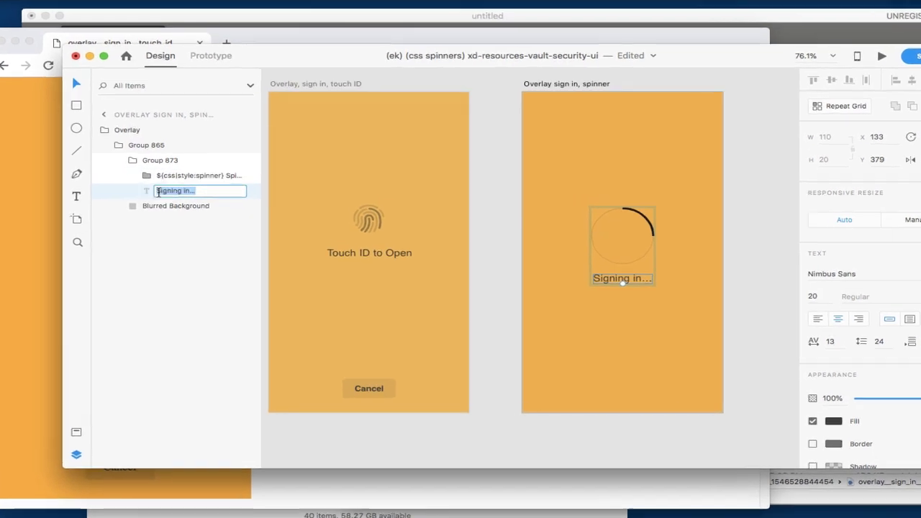
pyautogui.click(170, 187)
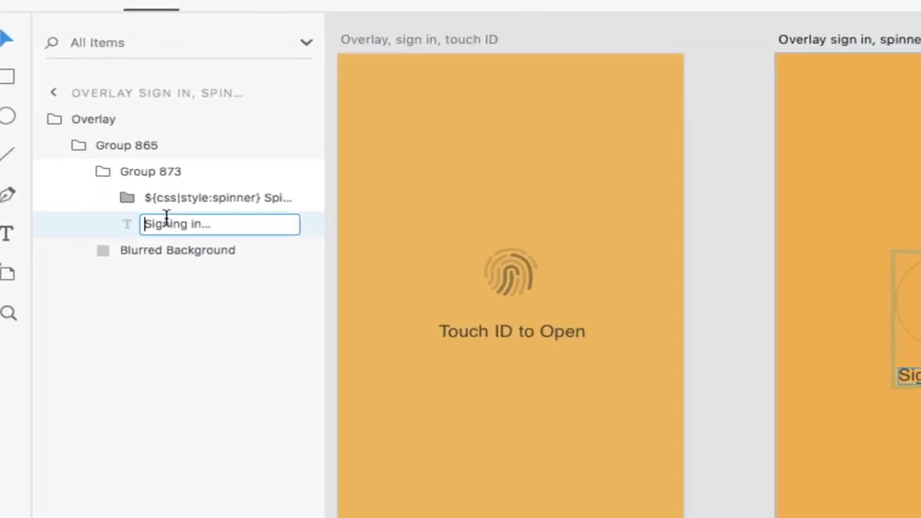
pyautogui.write('${css|stye')
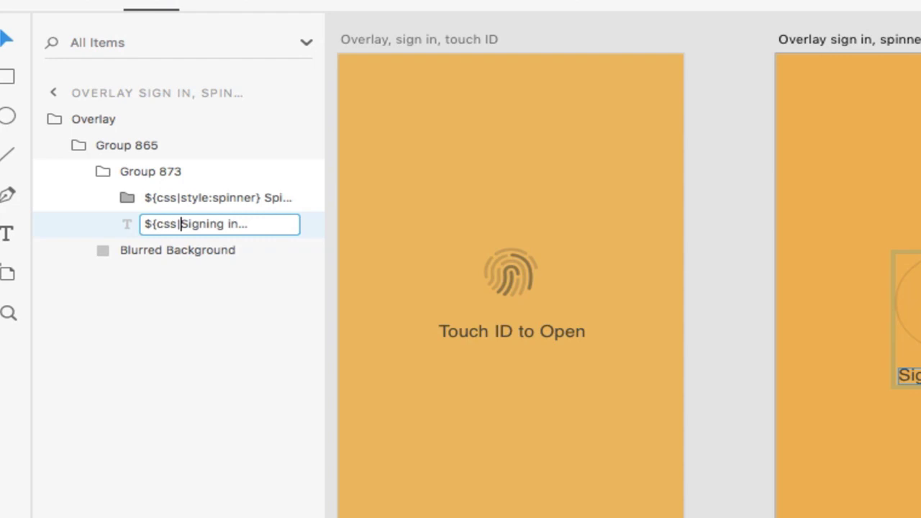
pyautogui.press('BackSpace')
pyautogui.write('le:puls')
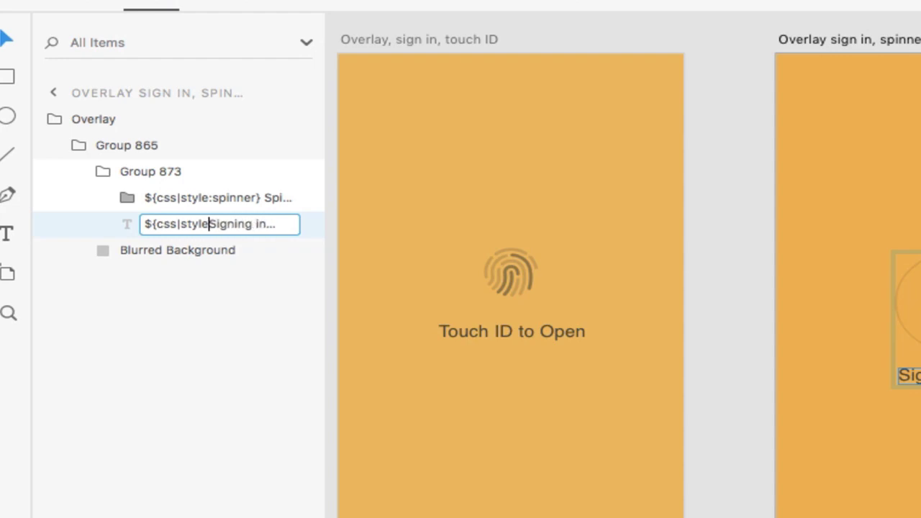
pyautogui.write('er')
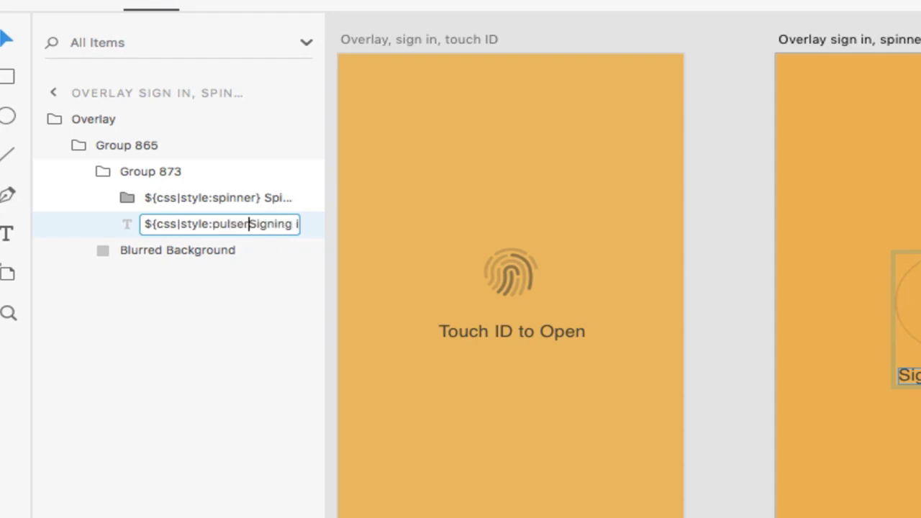
pyautogui.write('}')
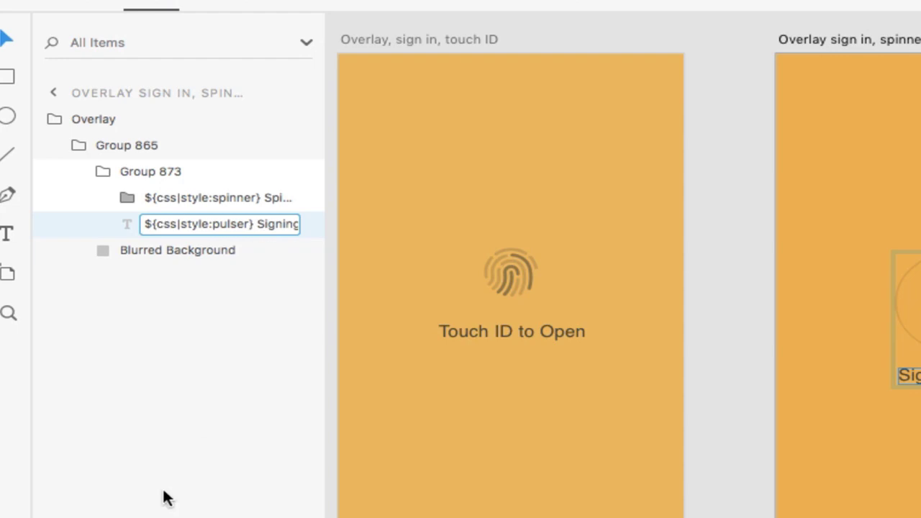
pyautogui.click(709, 514)
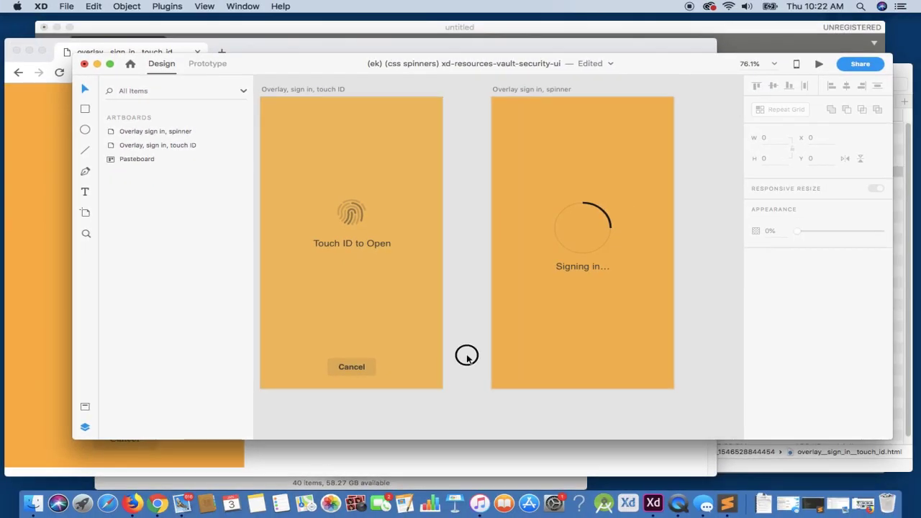
# Zoom out and re-export the artboards as HTML5 into ekxd_example_templates.
pyautogui.hscroll(-3, 384, 172)
pyautogui.scroll(2, 384, 172)
pyautogui.scroll(-5, 384, 172)
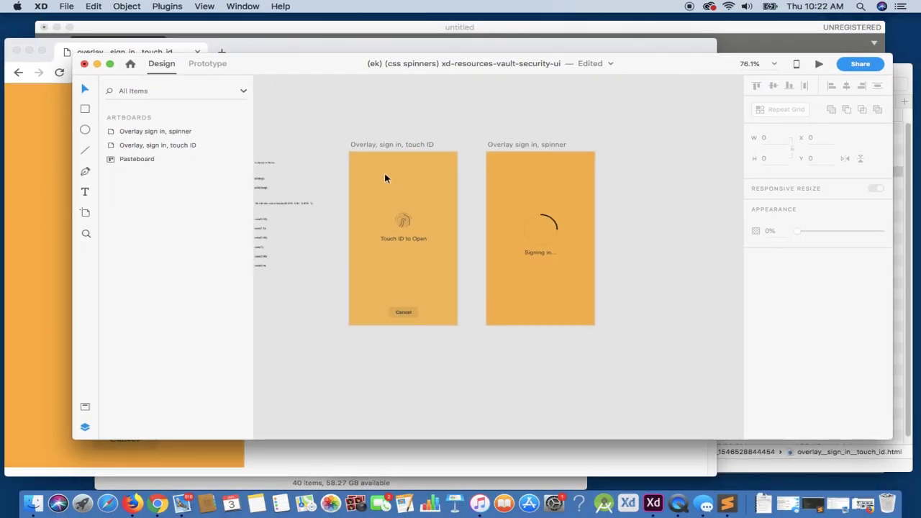
pyautogui.click(164, 7)
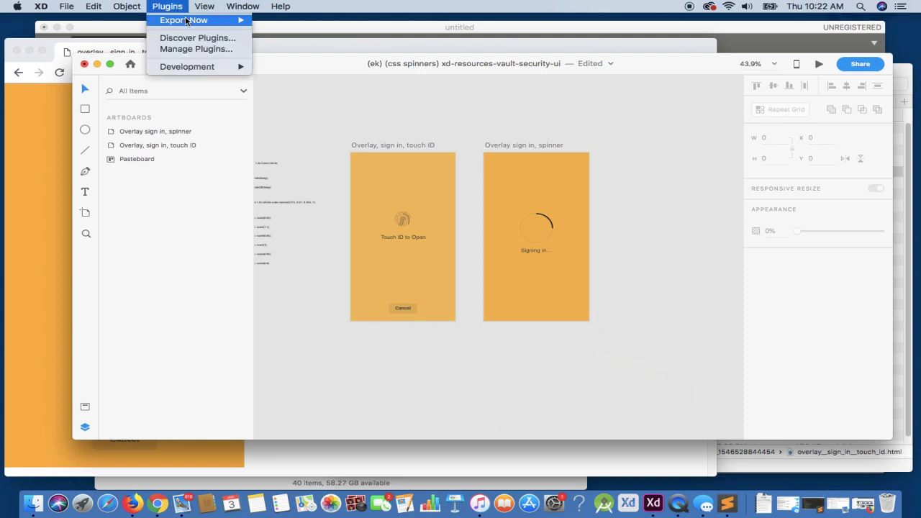
pyautogui.moveTo(230, 21)
pyautogui.click(273, 23)
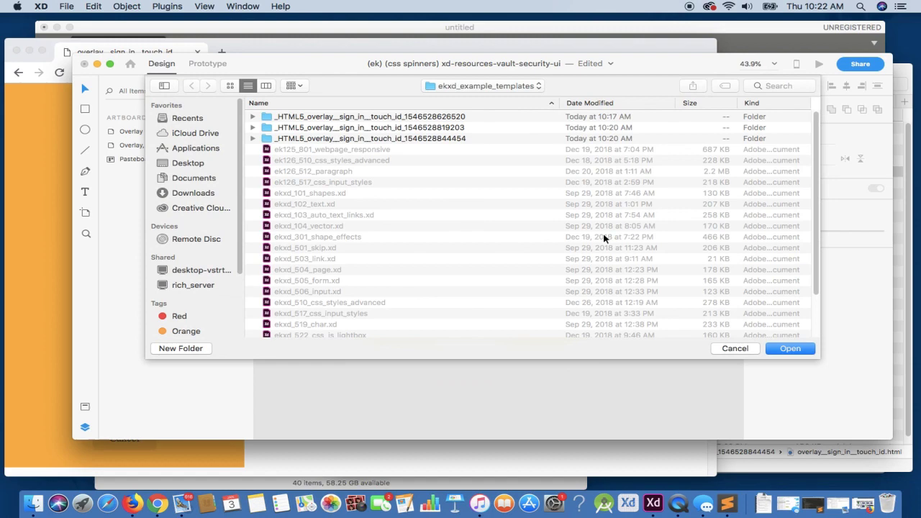
pyautogui.click(786, 349)
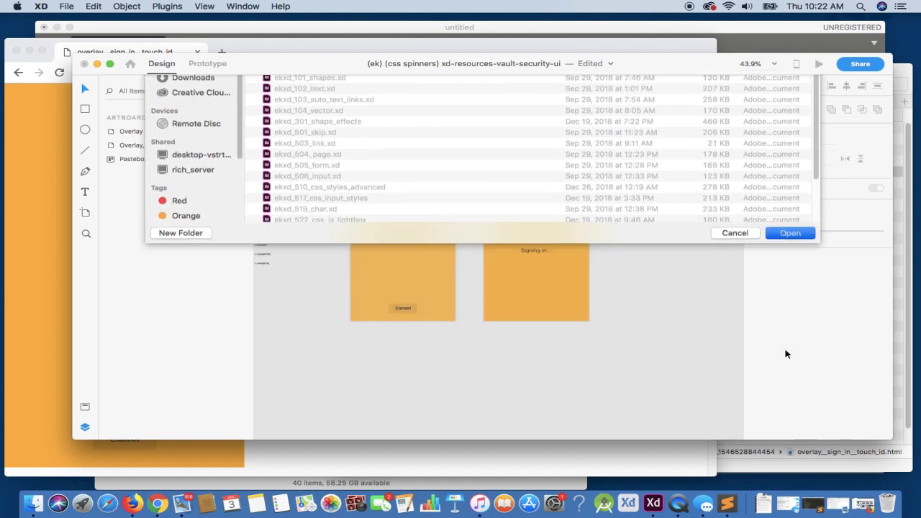
# Open overlay_sign_in_spinner.html from the newest export folder in Chrome to check the pulse.
pyautogui.click(846, 464)
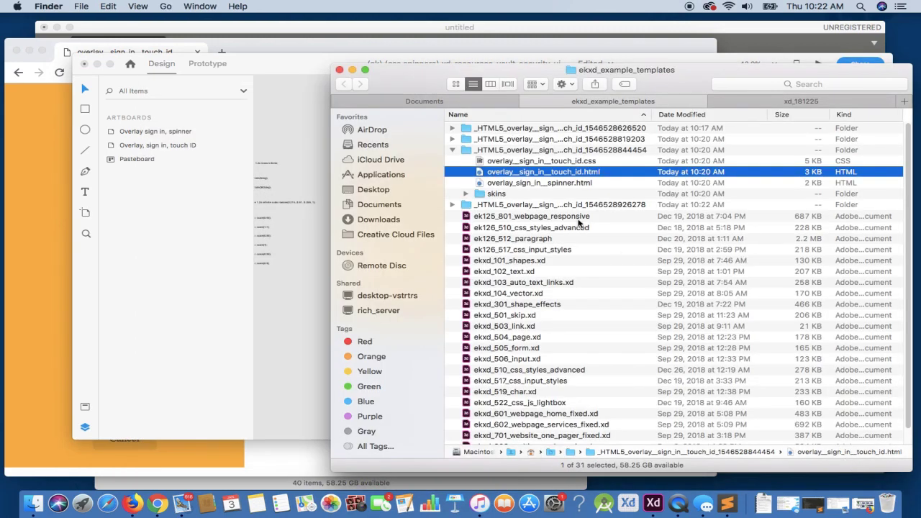
pyautogui.click(451, 149)
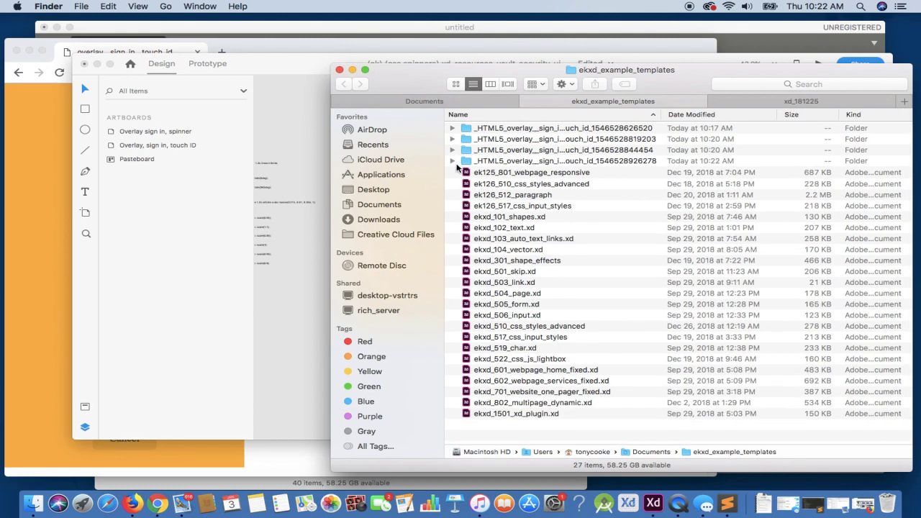
pyautogui.moveTo(533, 194); pyautogui.dragTo(45, 212)
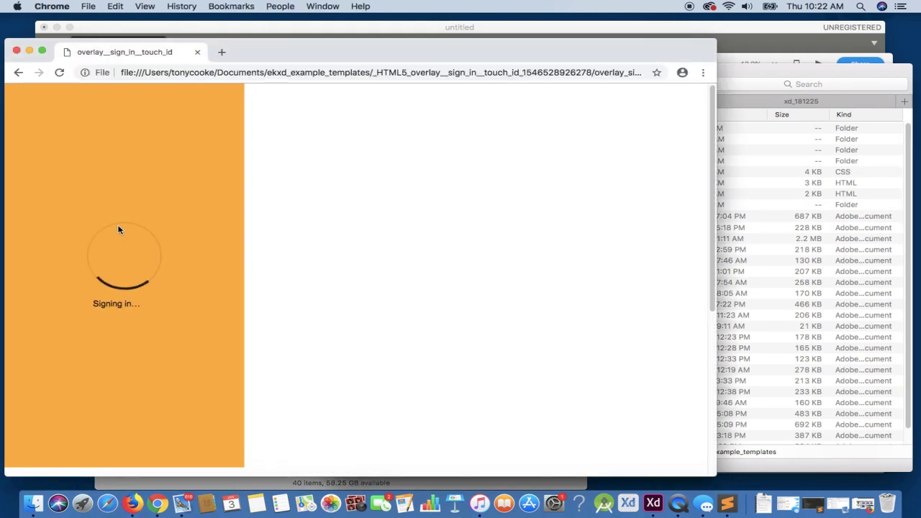